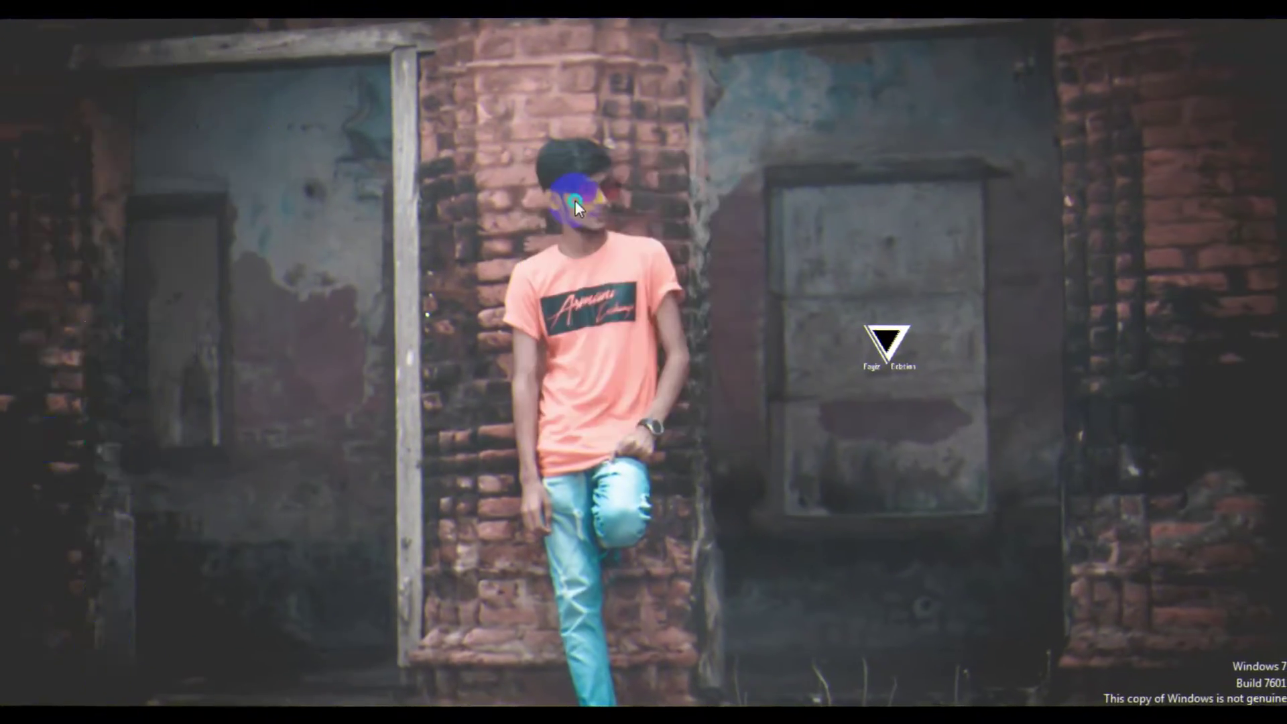
# - Refresh the desktop three times from its right-click menu
pyautogui.rightClick(575, 201)
pyautogui.click(623, 255)
pyautogui.rightClick(622, 252)
pyautogui.click(671, 312)
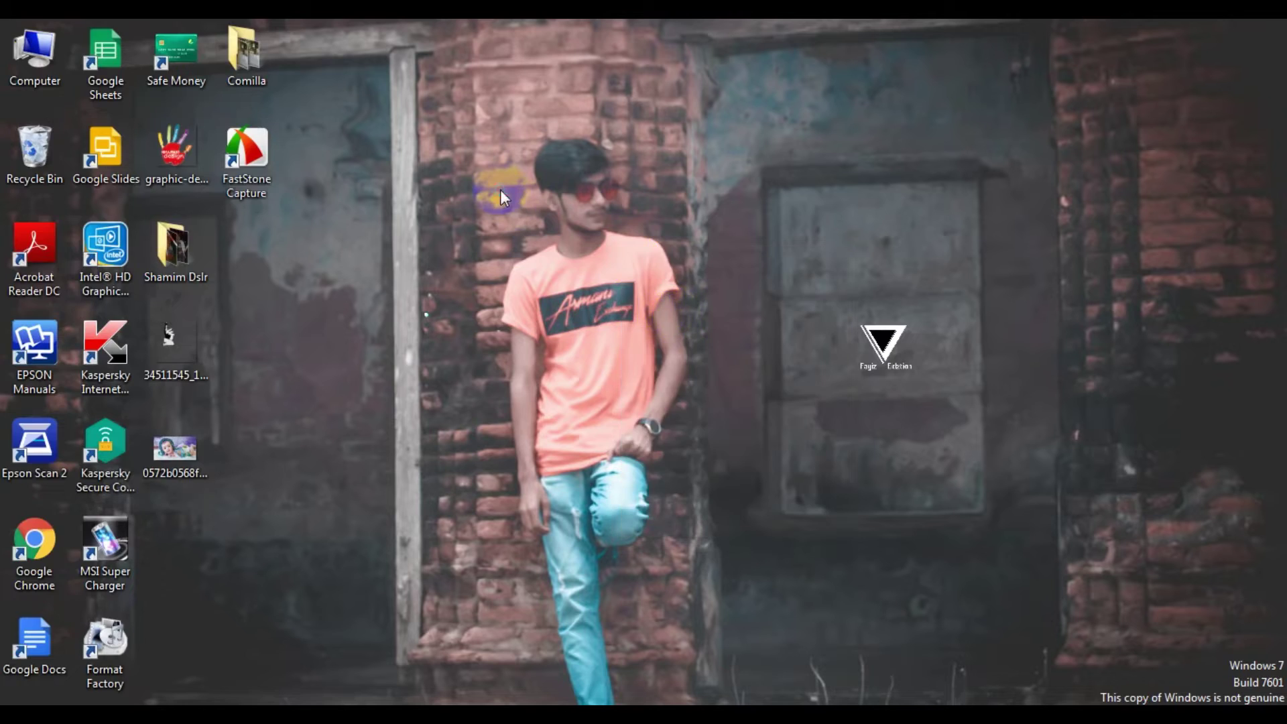
pyautogui.rightClick(501, 190)
pyautogui.click(560, 248)
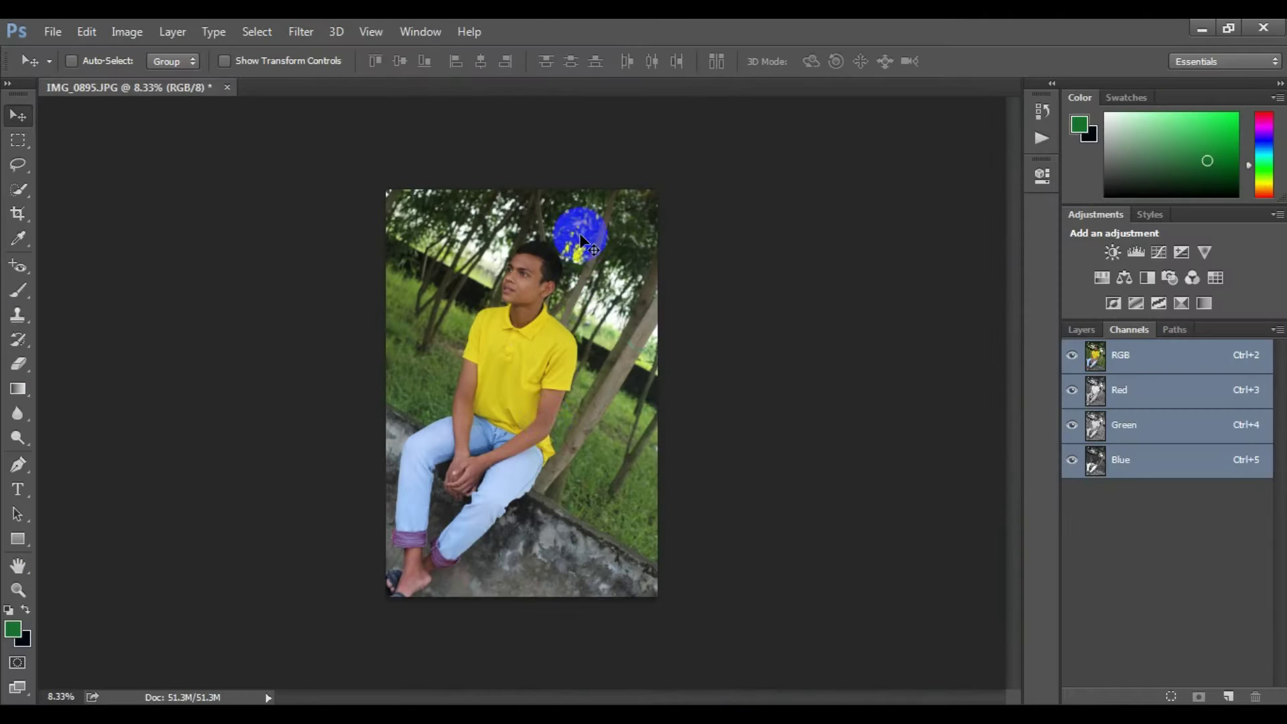
# - Crop IMG_0895.JPG's right edge inward for a tighter frame around the seated man
pyautogui.hotkey('ctrl', '+')
pyautogui.hotkey('ctrl', '+')
pyautogui.hotkey('ctrl', '+')
pyautogui.hotkey('ctrl', '+')
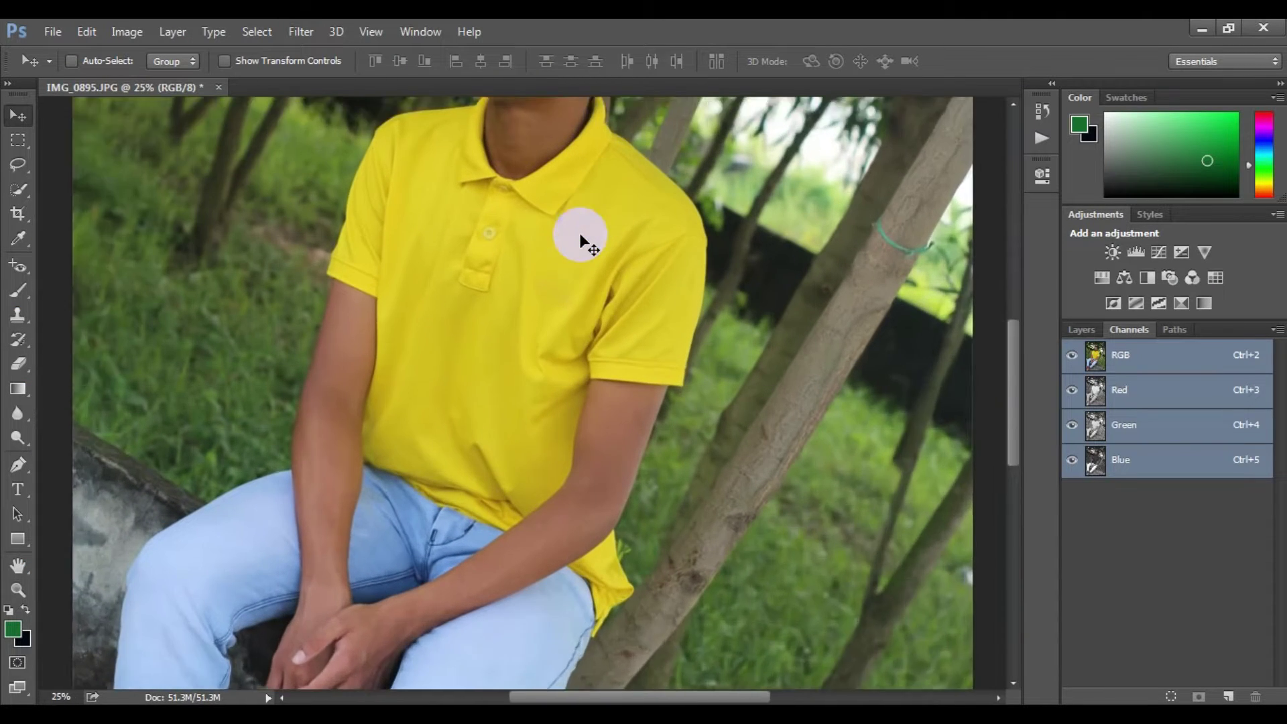
pyautogui.moveTo(580, 231); pyautogui.dragTo(623, 537)
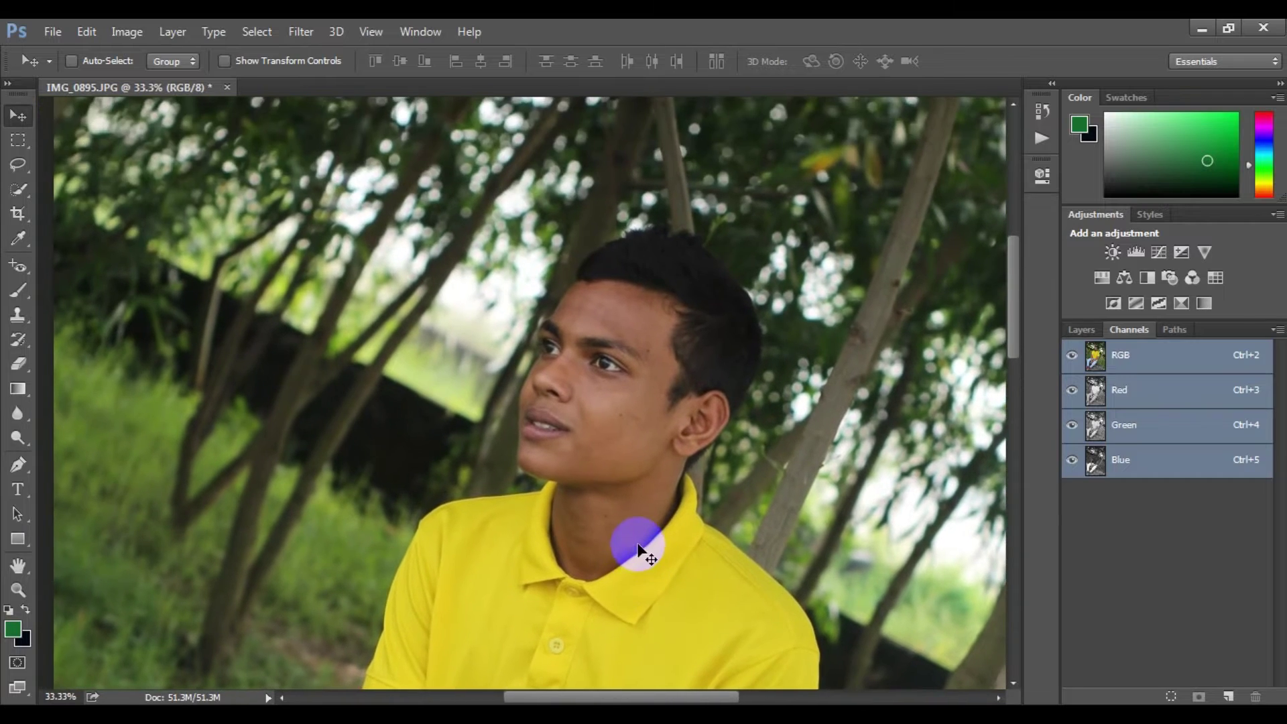
pyautogui.scroll(2, 637, 543)
pyautogui.scroll(-2, 637, 550)
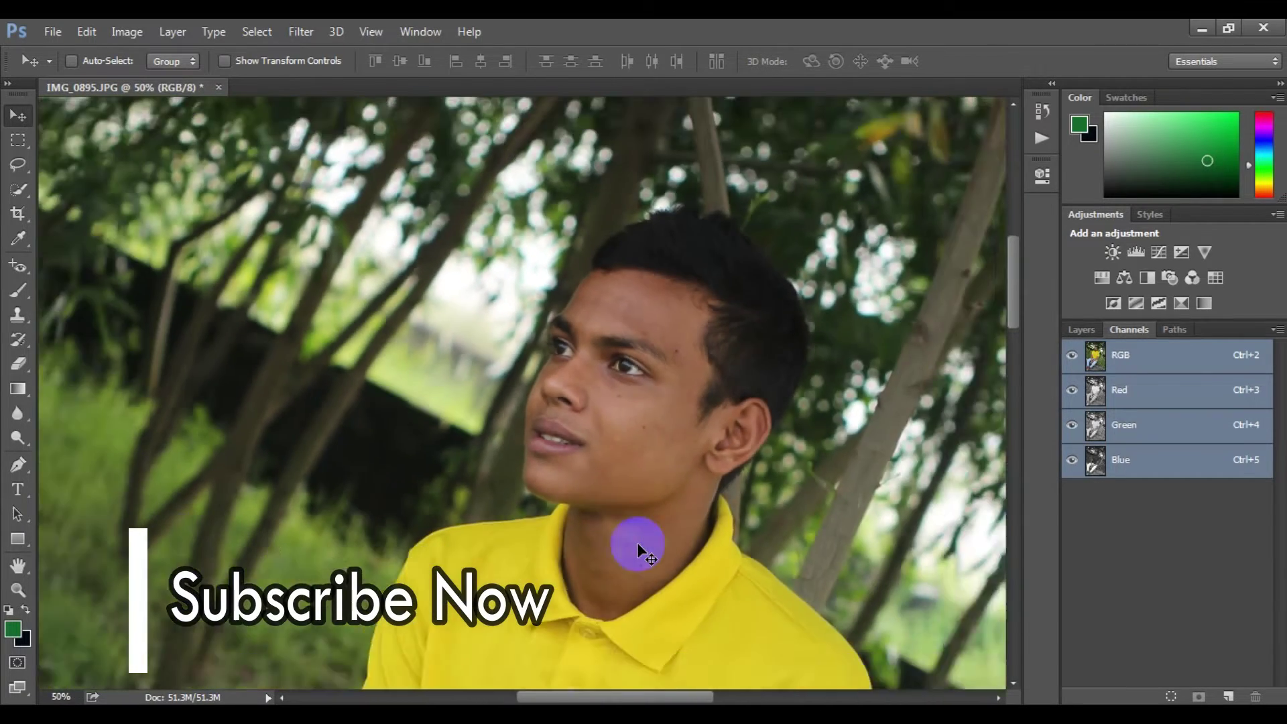
pyautogui.scroll(-2, 637, 550)
pyautogui.scroll(-1, 637, 543)
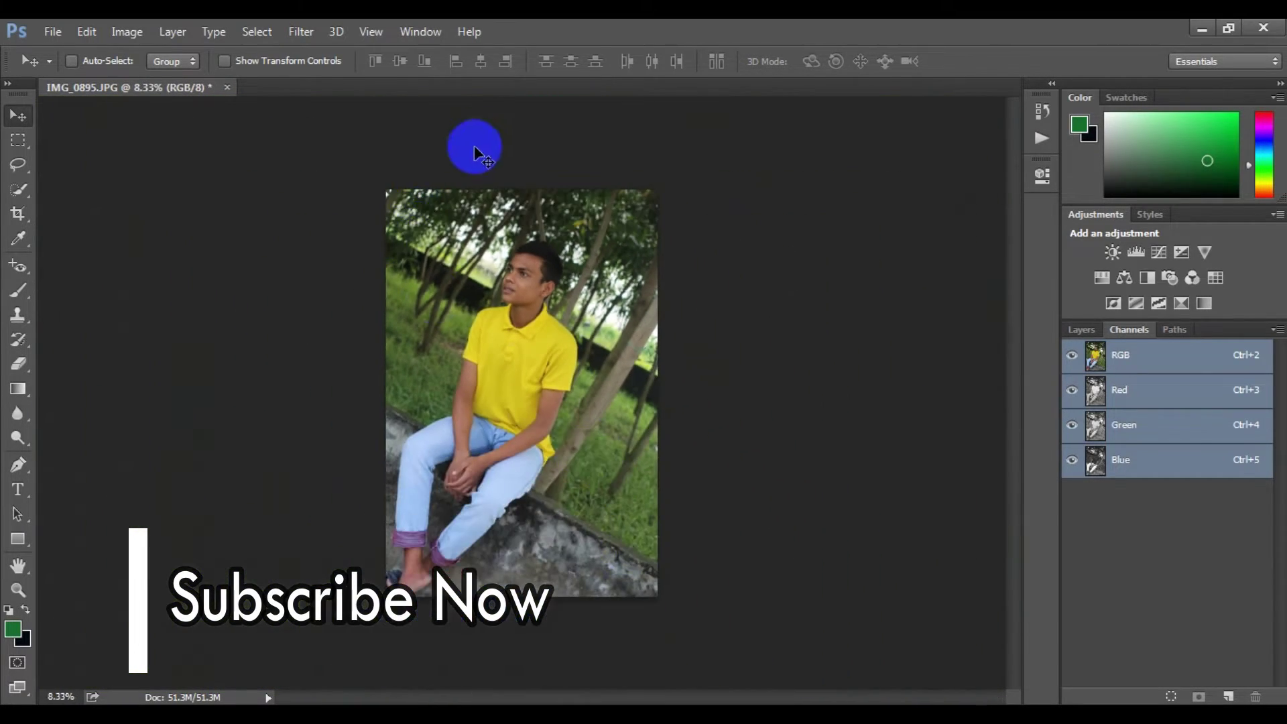
pyautogui.click(15, 213)
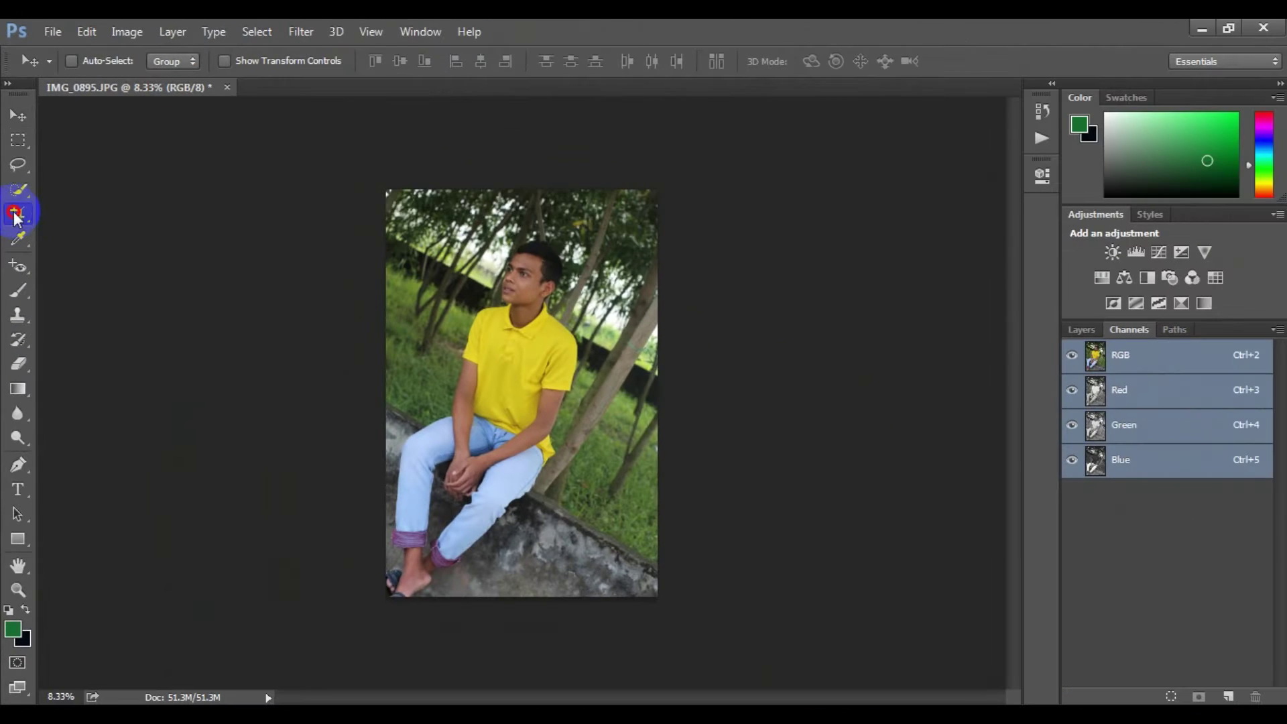
pyautogui.click(528, 225)
pyautogui.moveTo(656, 379); pyautogui.dragTo(647, 409)
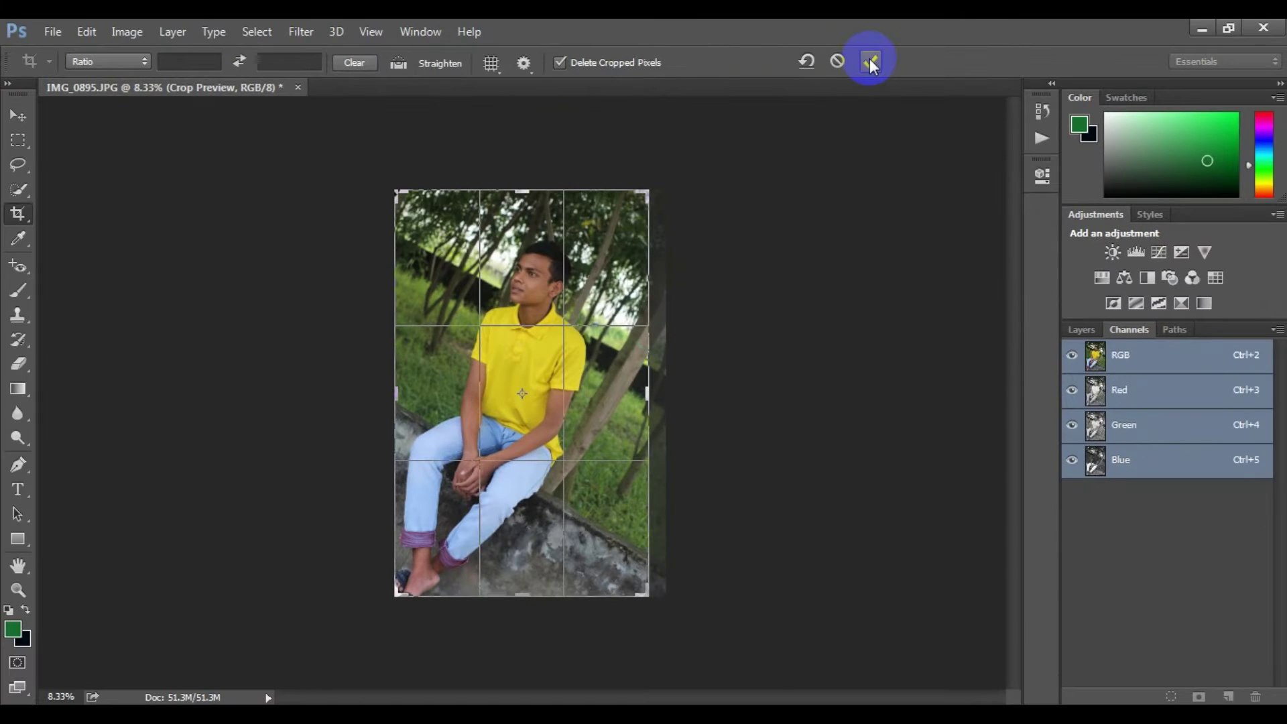
pyautogui.click(871, 59)
pyautogui.hotkey('ctrl', '+')
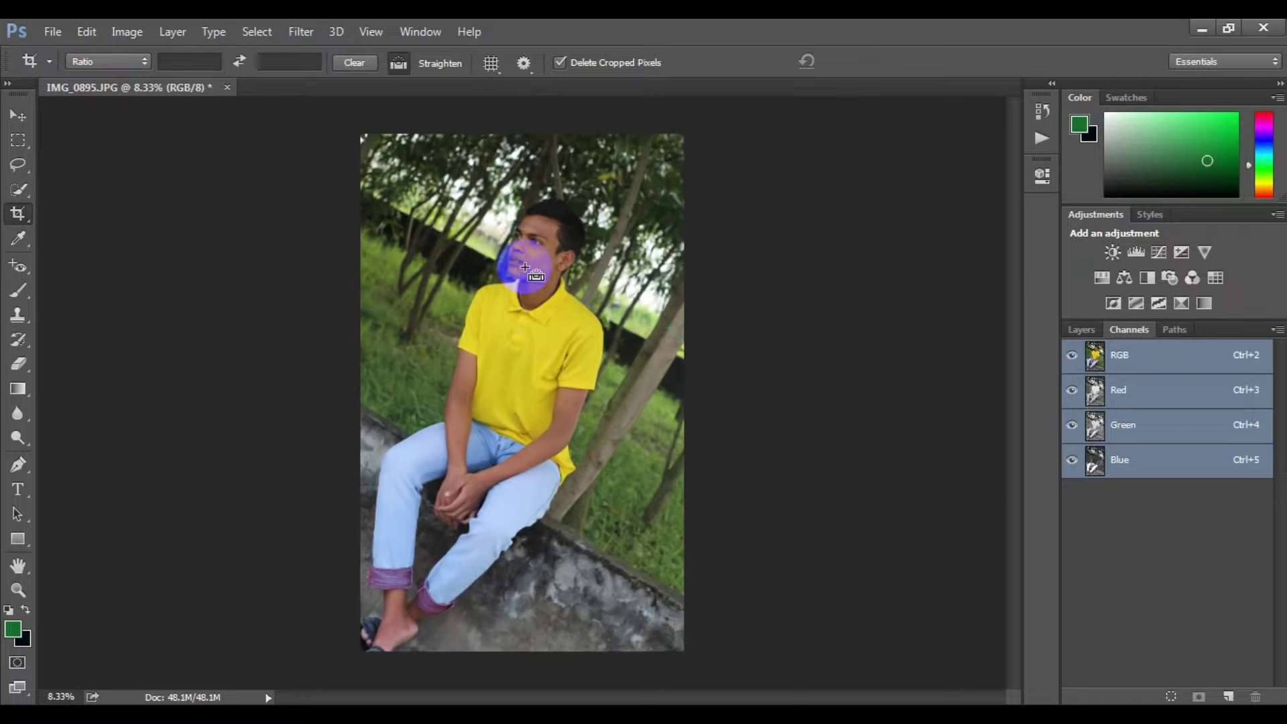
pyautogui.hotkey('ctrl', '-')
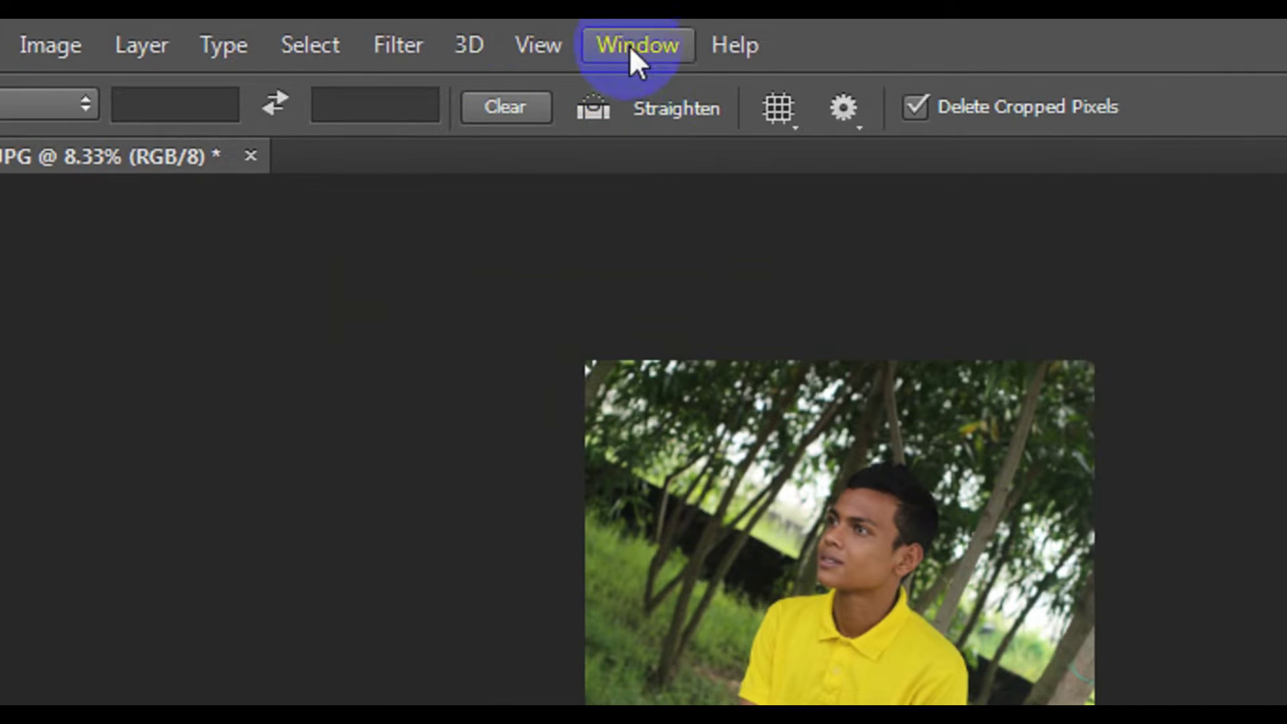
# - Load the TapashEditz 3 XMP preset from the presets folder in the Camera Raw Filter
pyautogui.click(372, 44)
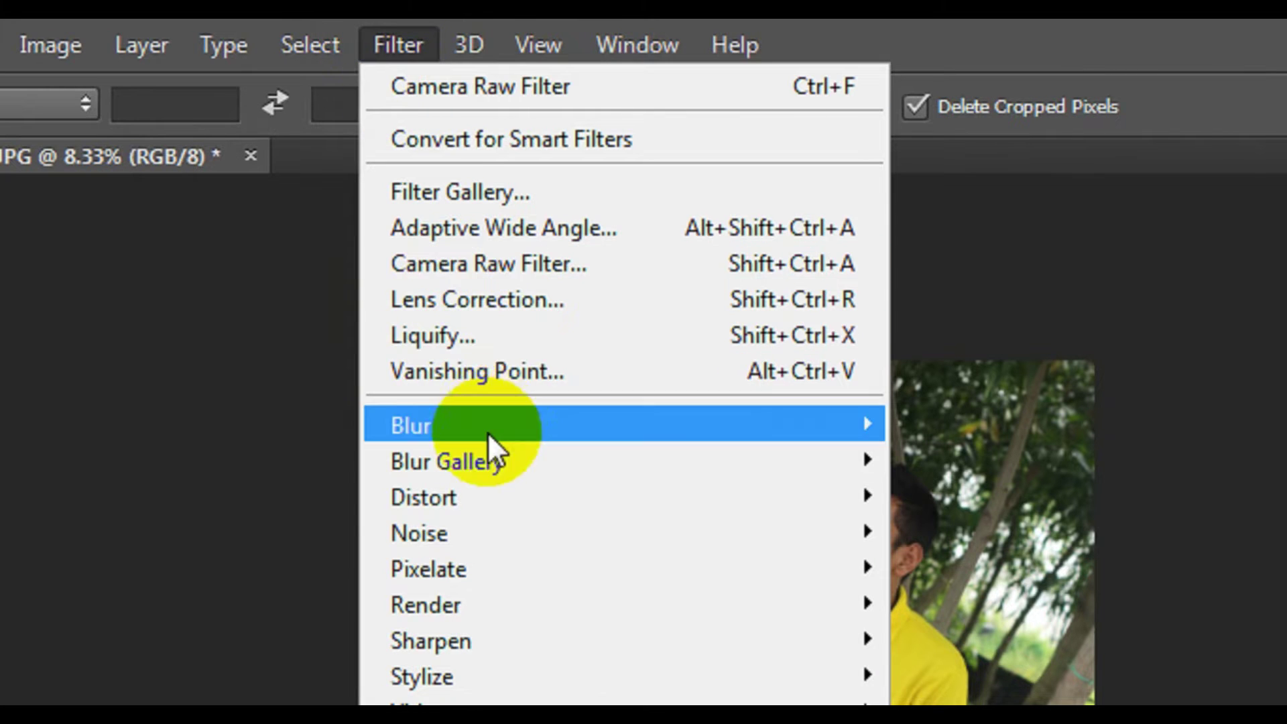
pyautogui.click(554, 273)
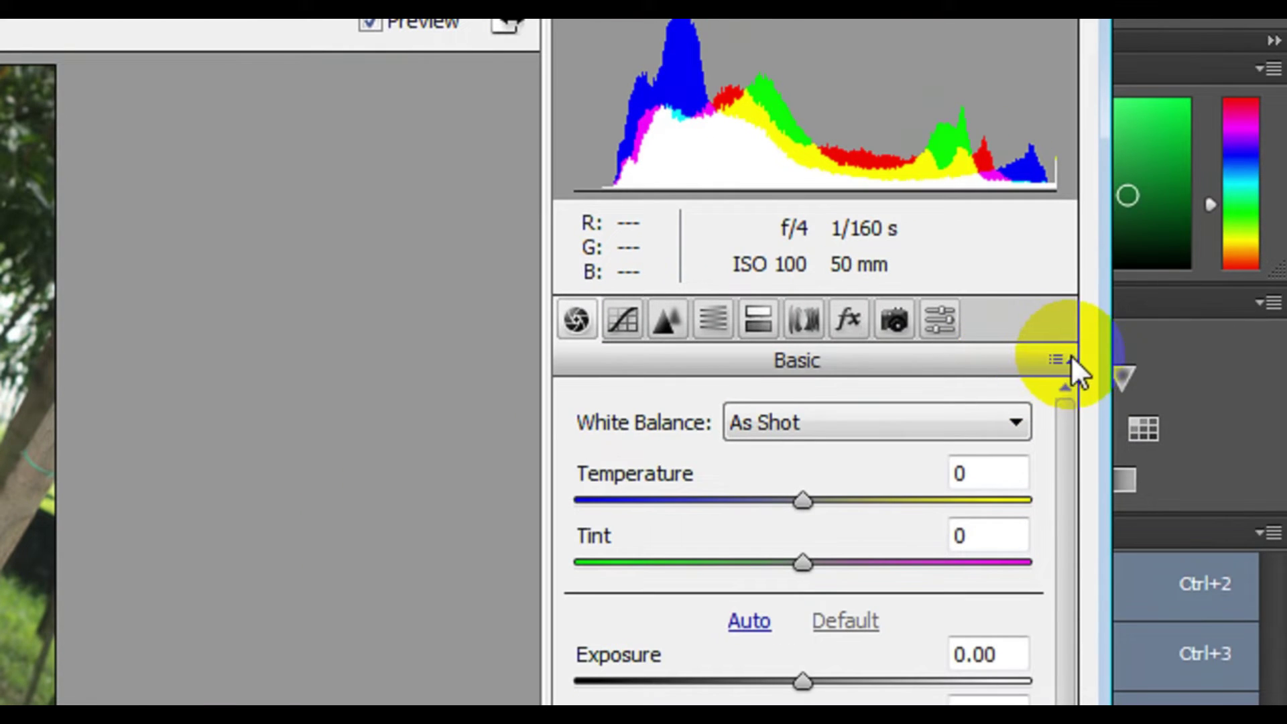
pyautogui.click(1064, 359)
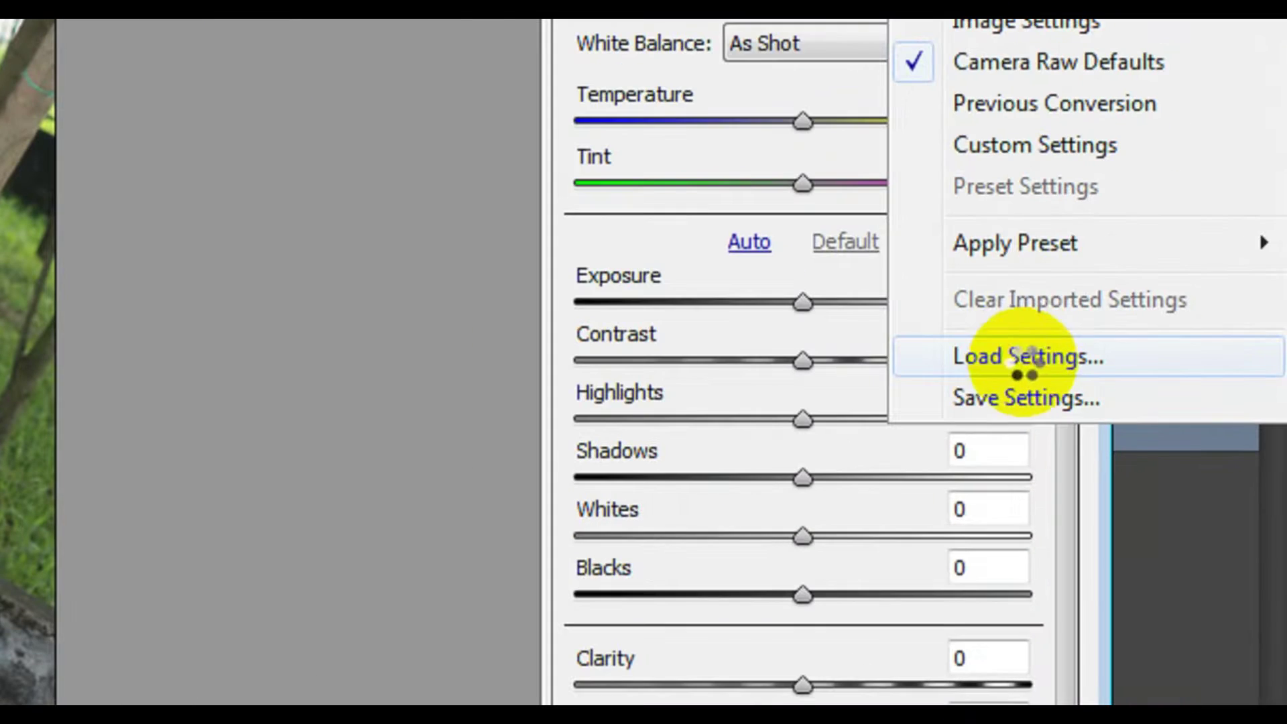
pyautogui.click(1025, 355)
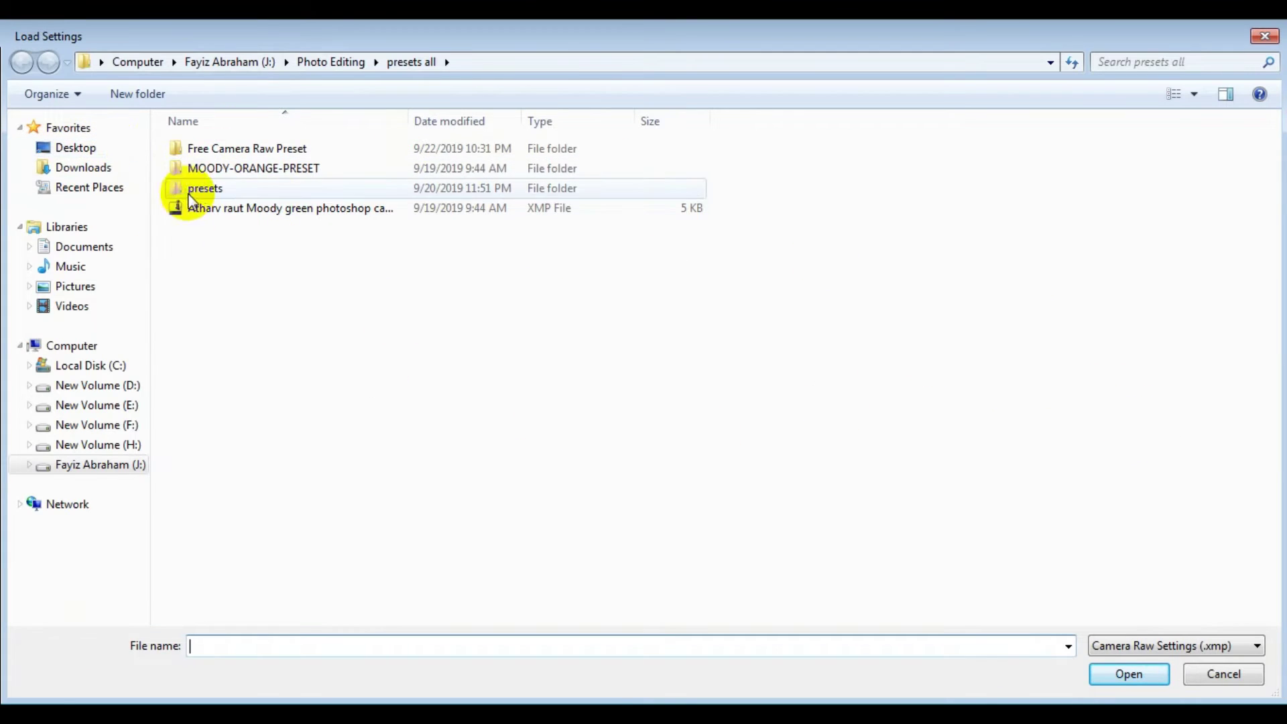
pyautogui.click(248, 188)
pyautogui.doubleClick(247, 187)
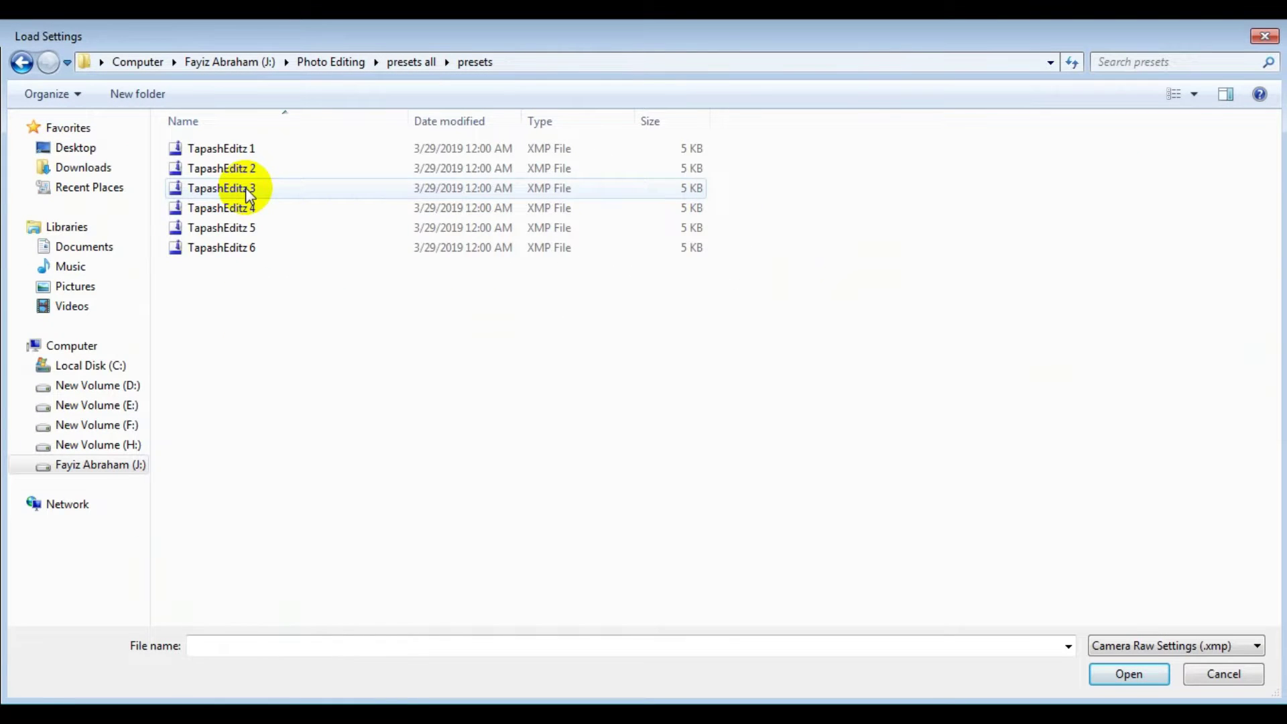
pyautogui.click(248, 189)
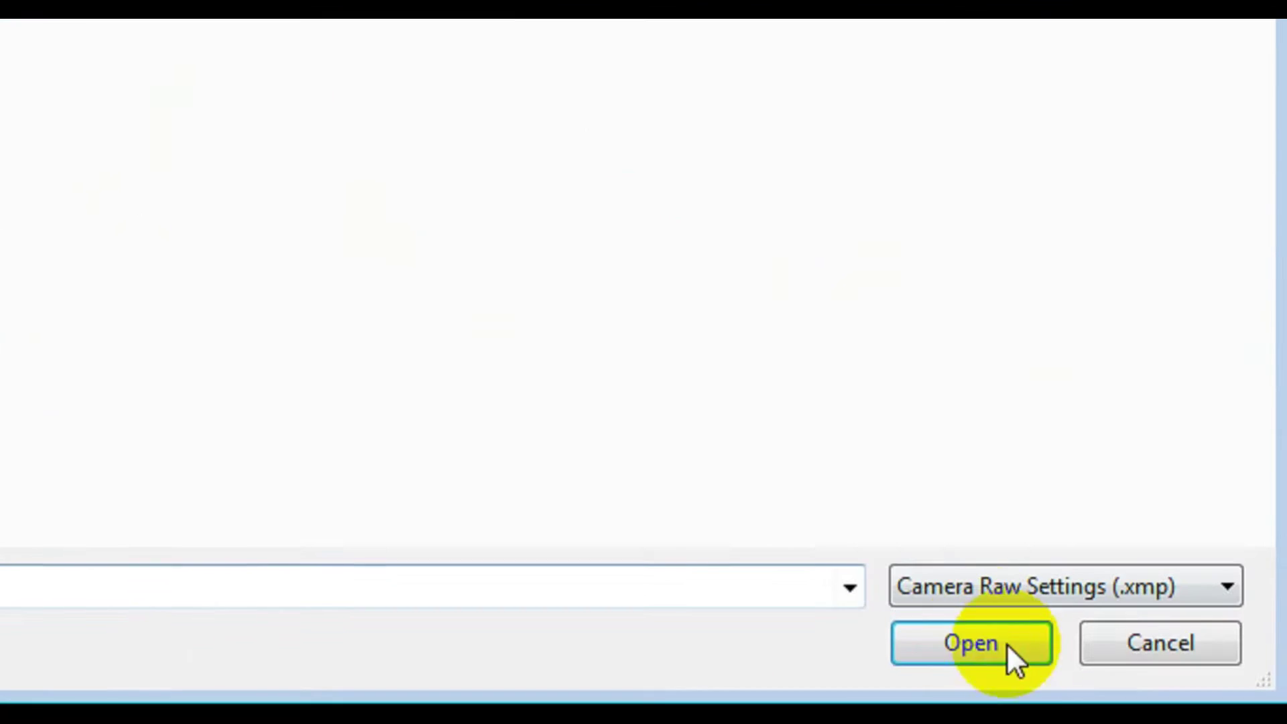
pyautogui.click(1129, 673)
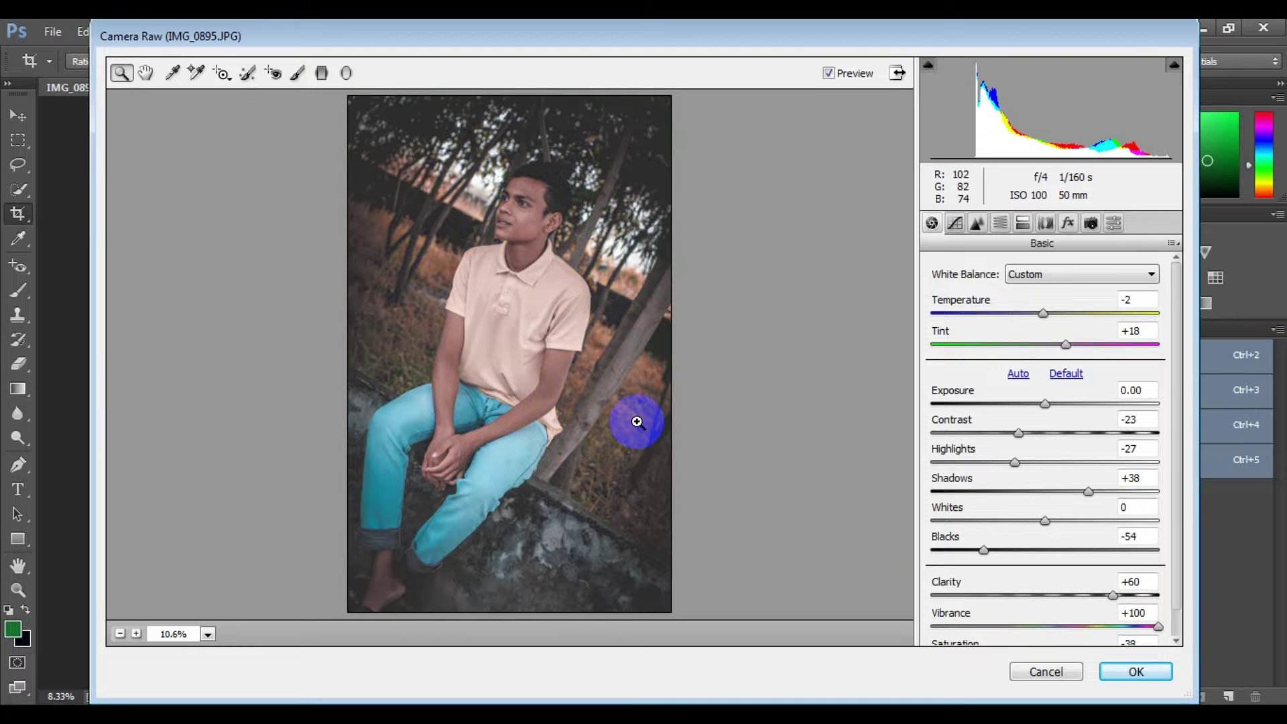
# - Set Basic Exposure +0.20, Highlights -38 and Shadows +100, raise Blacks and adjust Clarity
pyautogui.click(497, 219)
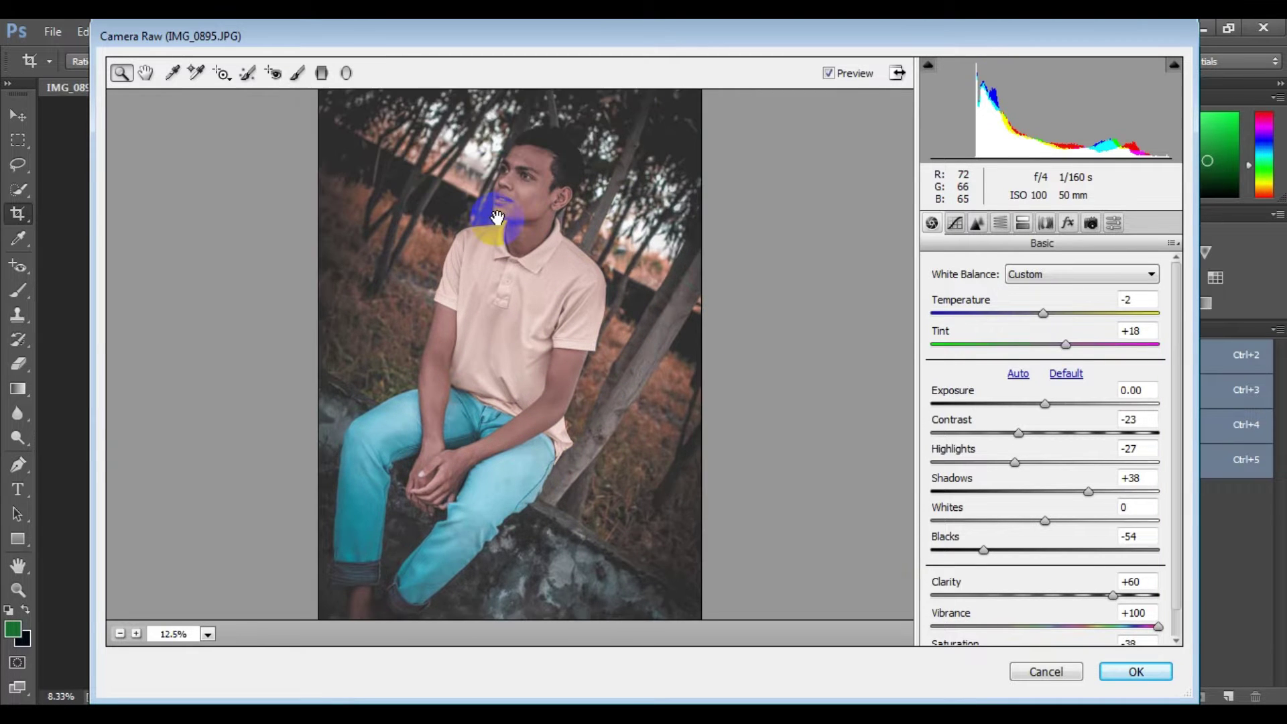
pyautogui.scroll(2, 496, 219)
pyautogui.scroll(-6, 497, 219)
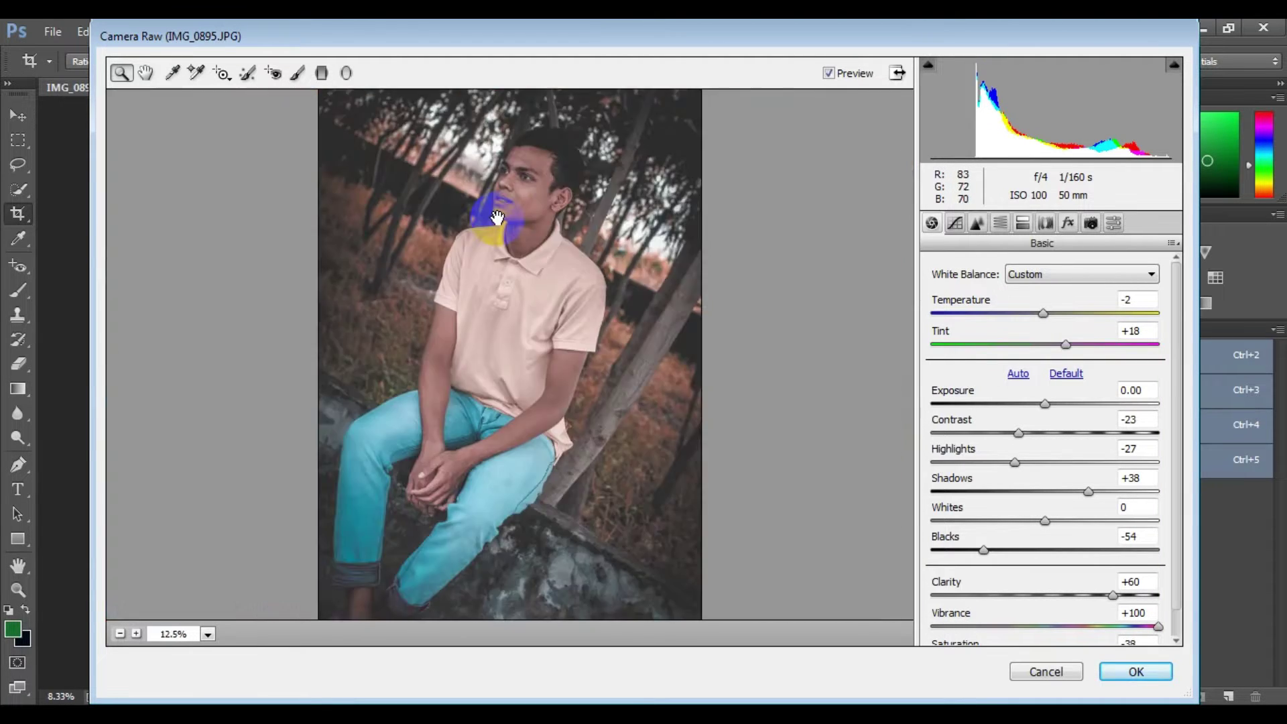
pyautogui.scroll(-2, 497, 219)
pyautogui.scroll(2, 497, 218)
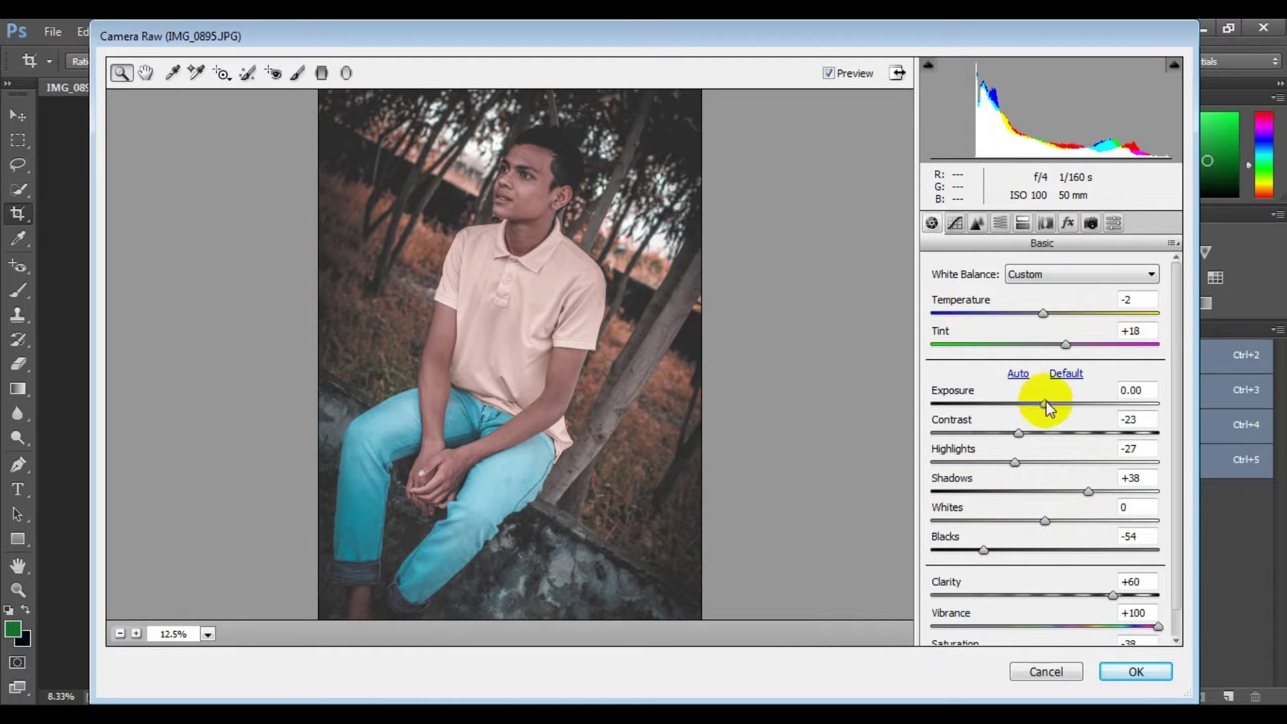
pyautogui.moveTo(1045, 403)
pyautogui.mouseDown()
pyautogui.moveTo(1022, 434)
pyautogui.moveTo(1057, 436)
pyautogui.moveTo(1002, 462)
pyautogui.mouseUp()
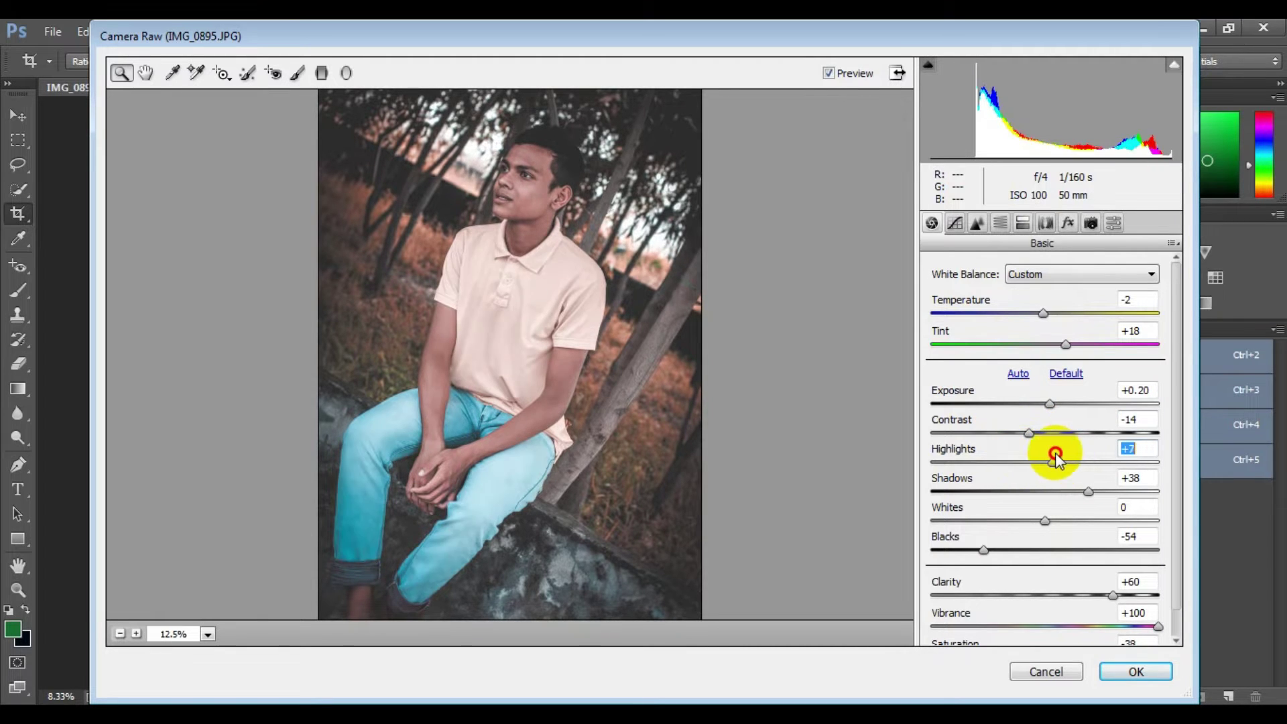
pyautogui.moveTo(1088, 492); pyautogui.dragTo(1160, 492)
pyautogui.moveTo(1045, 521)
pyautogui.mouseDown()
pyautogui.moveTo(1069, 521)
pyautogui.moveTo(1038, 521)
pyautogui.moveTo(1064, 517)
pyautogui.moveTo(1078, 549)
pyautogui.moveTo(1127, 549)
pyautogui.mouseUp()
pyautogui.moveTo(1108, 595); pyautogui.dragTo(1159, 595)
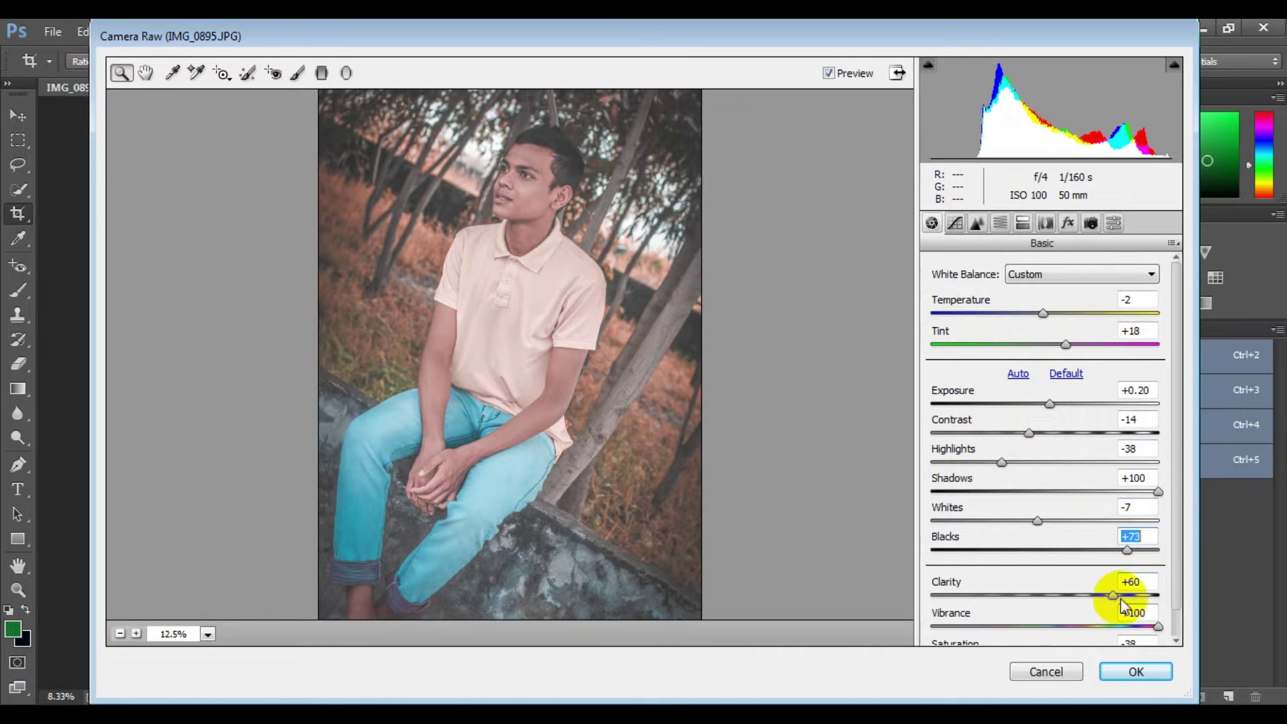
pyautogui.moveTo(1038, 521); pyautogui.dragTo(987, 521)
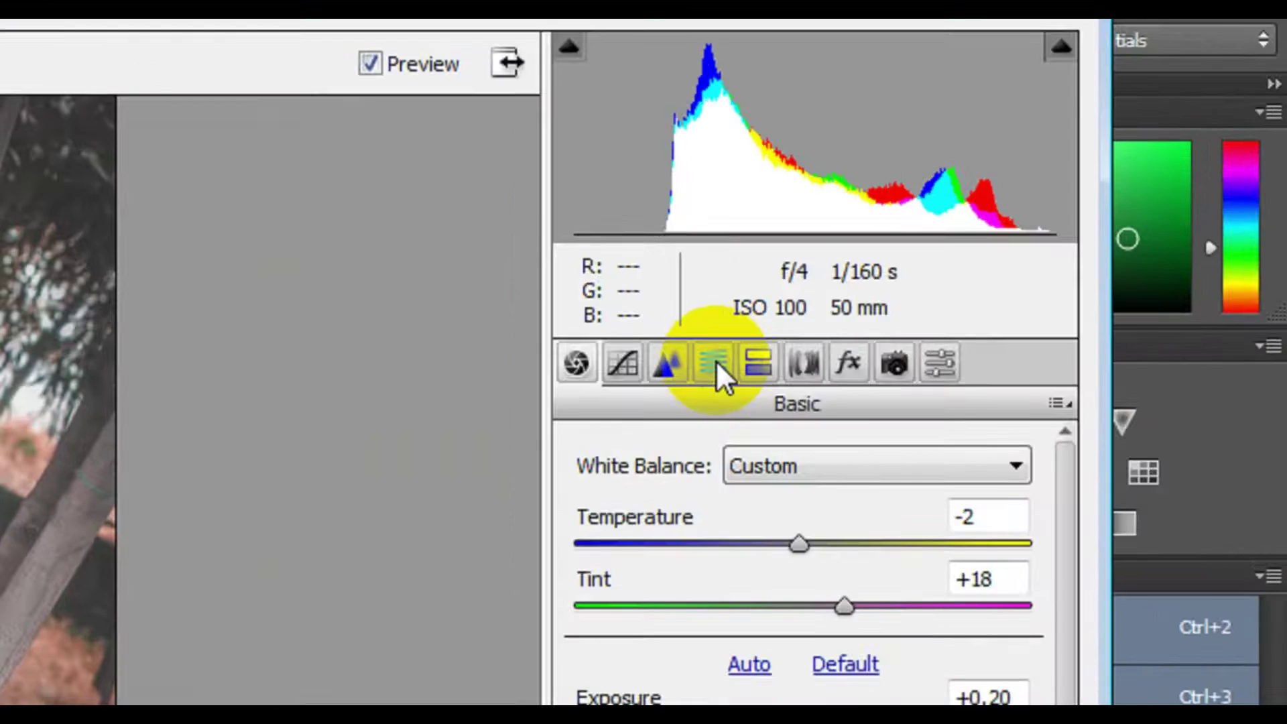
# - Adjust HSL luminance: brighten oranges, yellows and greens, and lift aquas and blues
pyautogui.click(1000, 223)
pyautogui.moveTo(1092, 362); pyautogui.dragTo(1091, 357)
pyautogui.moveTo(1079, 387)
pyautogui.mouseDown()
pyautogui.moveTo(1111, 387)
pyautogui.moveTo(1164, 419)
pyautogui.mouseUp()
pyautogui.moveTo(1050, 450)
pyautogui.mouseDown()
pyautogui.moveTo(1156, 456)
pyautogui.moveTo(1142, 453)
pyautogui.mouseUp()
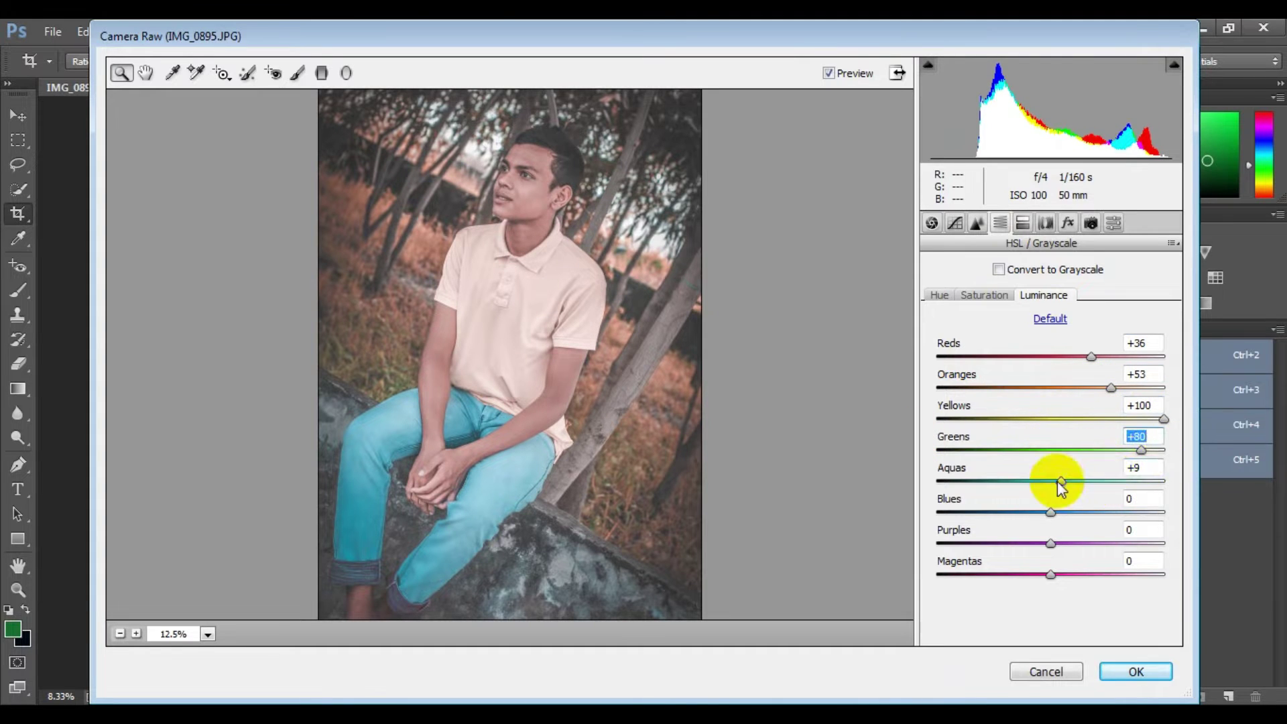
pyautogui.moveTo(1061, 481); pyautogui.dragTo(1065, 512)
# - Set HSL saturation: lower reds, Oranges -78, Yellows maximum, Greens -100, Aquas/Blues +100
pyautogui.click(994, 296)
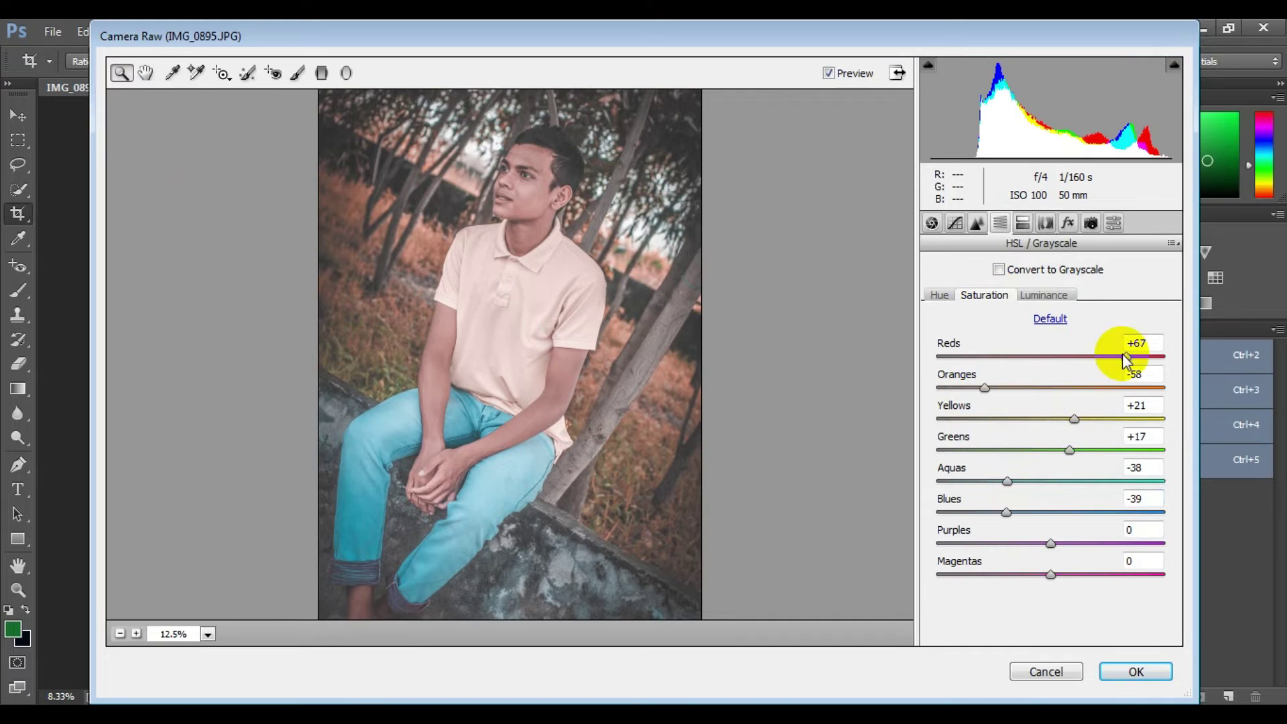
pyautogui.moveTo(1132, 356); pyautogui.dragTo(1104, 357)
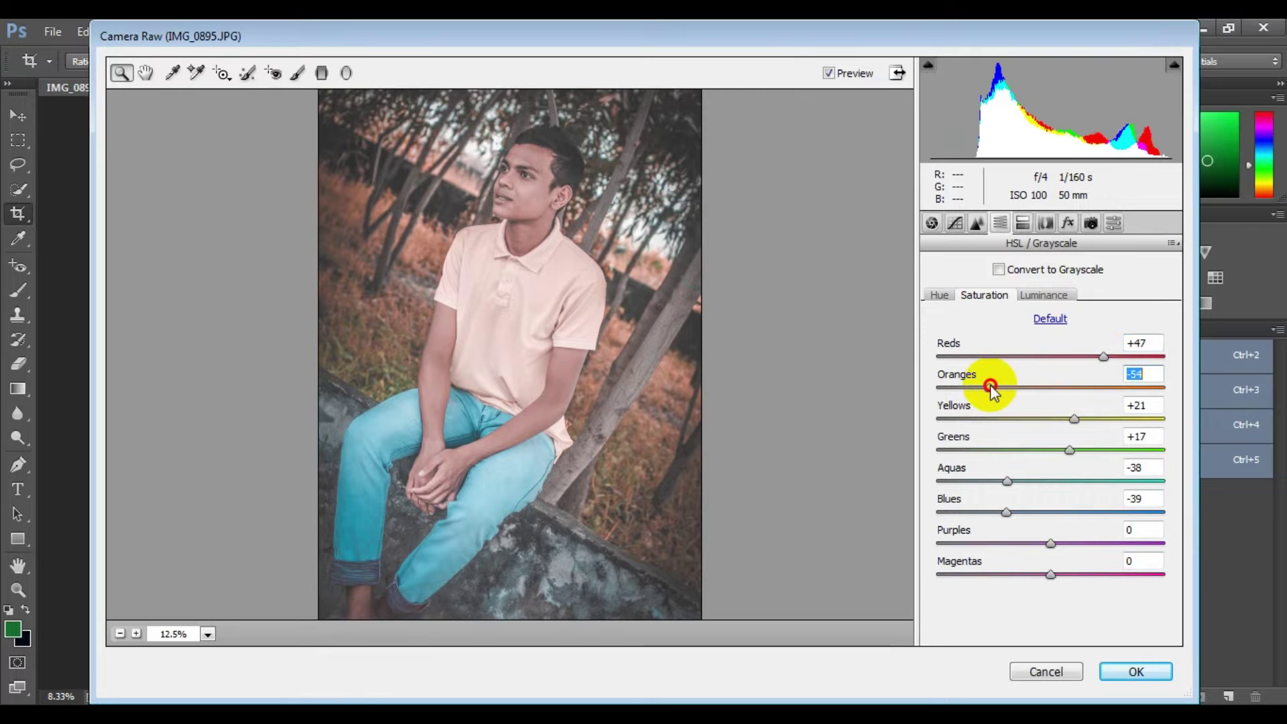
pyautogui.moveTo(991, 387); pyautogui.dragTo(993, 388)
pyautogui.moveTo(1073, 420); pyautogui.dragTo(1178, 419)
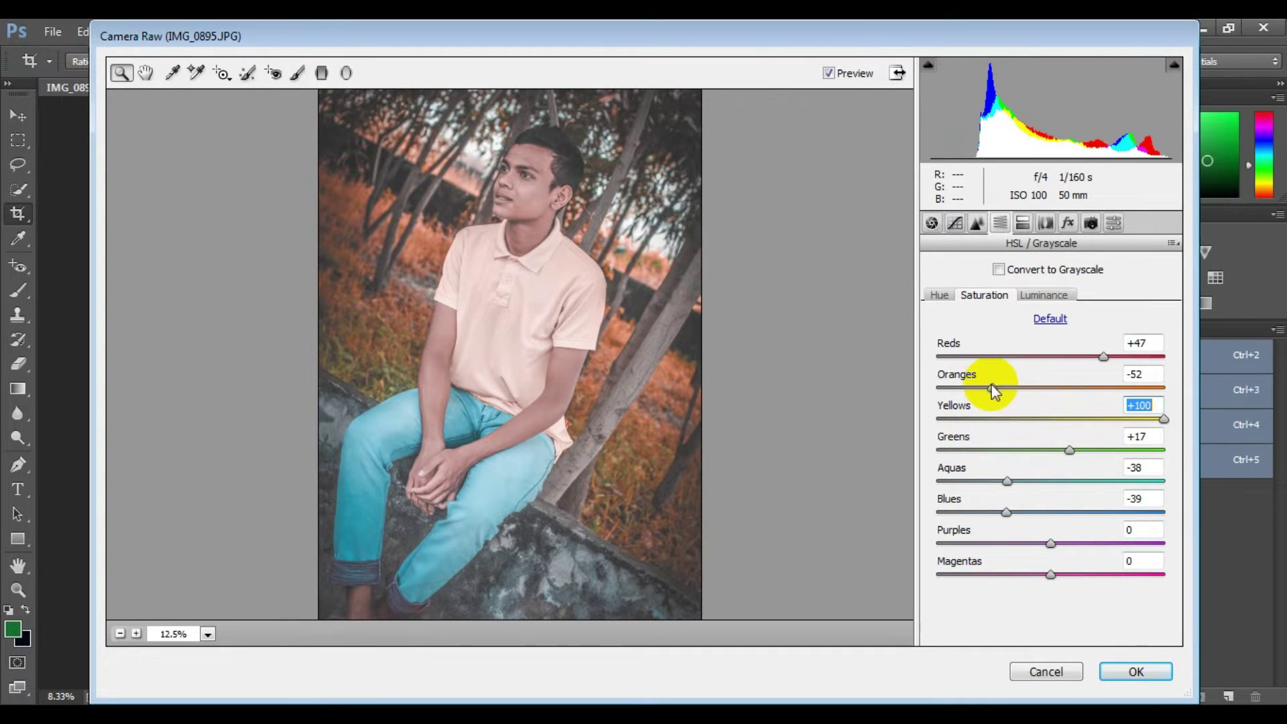
pyautogui.moveTo(967, 387); pyautogui.dragTo(962, 387)
pyautogui.moveTo(1070, 450); pyautogui.dragTo(882, 445)
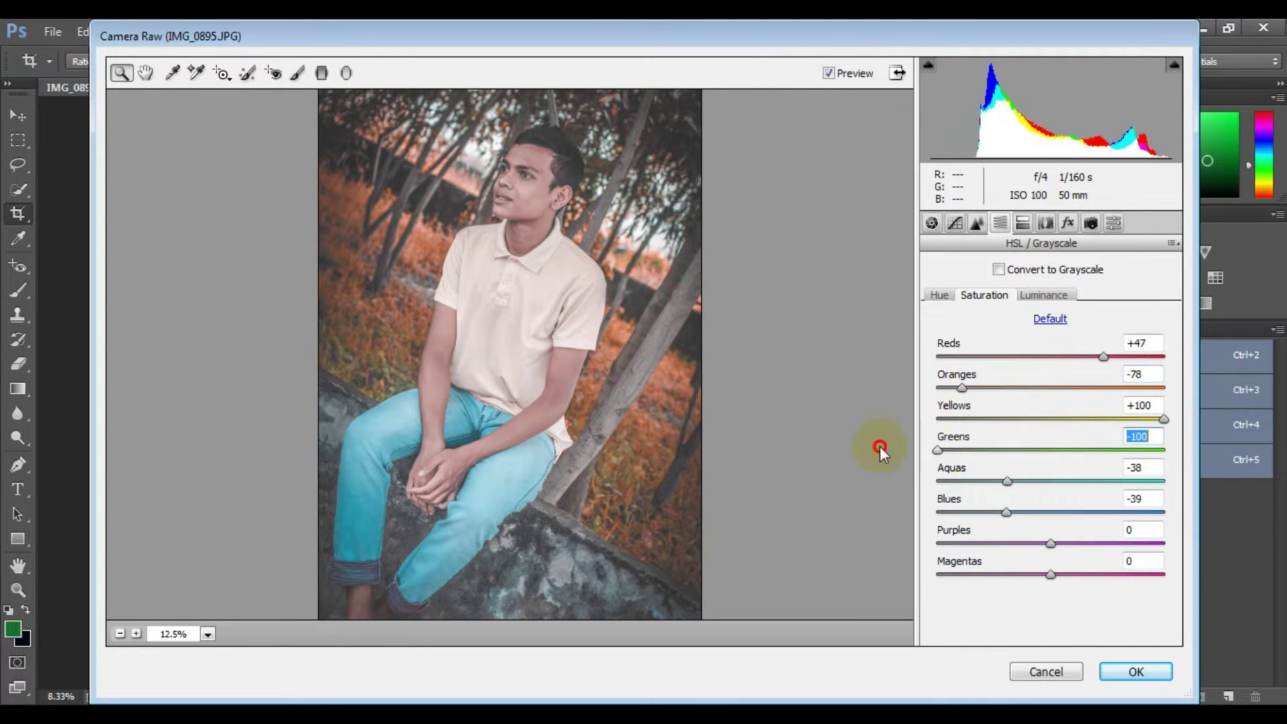
pyautogui.moveTo(1007, 482)
pyautogui.mouseDown()
pyautogui.moveTo(1163, 482)
pyautogui.moveTo(1172, 510)
pyautogui.mouseUp()
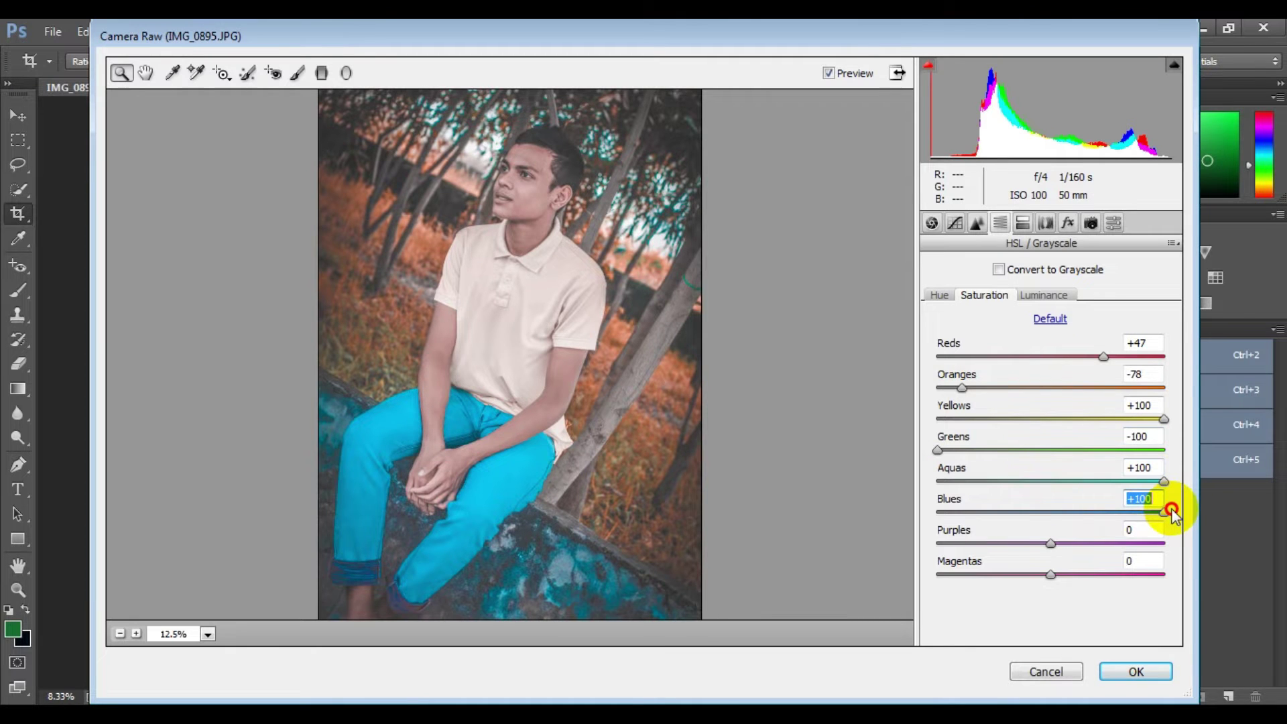
# - Shift HSL hues to Reds +23, Yellows -100, Greens -100 and Aquas -16
pyautogui.click(940, 295)
pyautogui.moveTo(1091, 356); pyautogui.dragTo(1041, 361)
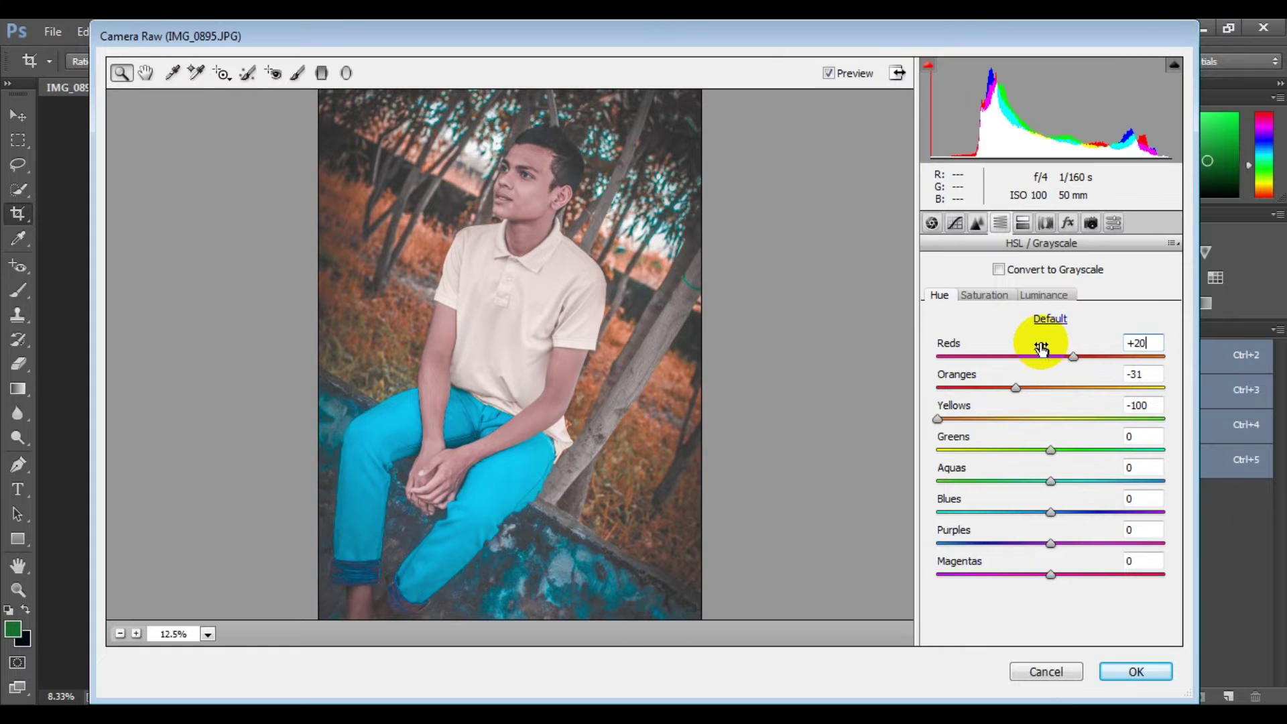
pyautogui.moveTo(1100, 356); pyautogui.dragTo(1077, 356)
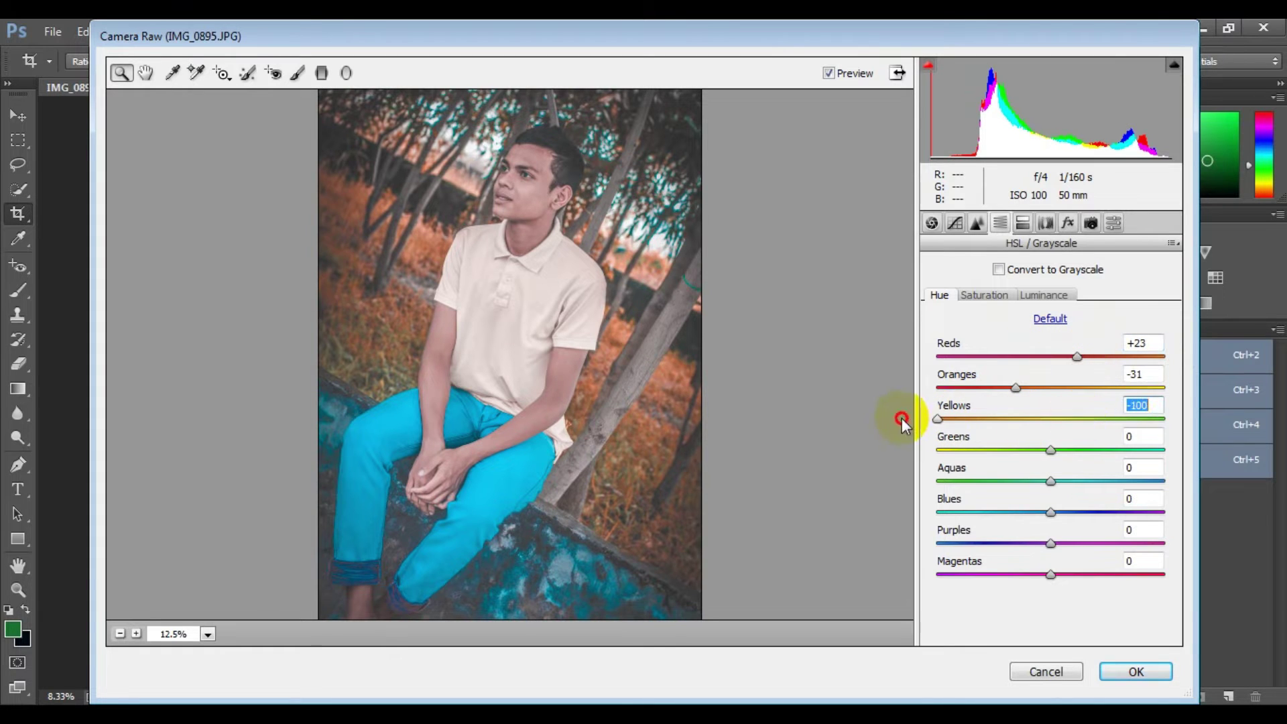
pyautogui.moveTo(1051, 450)
pyautogui.mouseDown()
pyautogui.moveTo(1084, 448)
pyautogui.moveTo(1084, 481)
pyautogui.moveTo(1033, 481)
pyautogui.moveTo(1039, 512)
pyautogui.mouseUp()
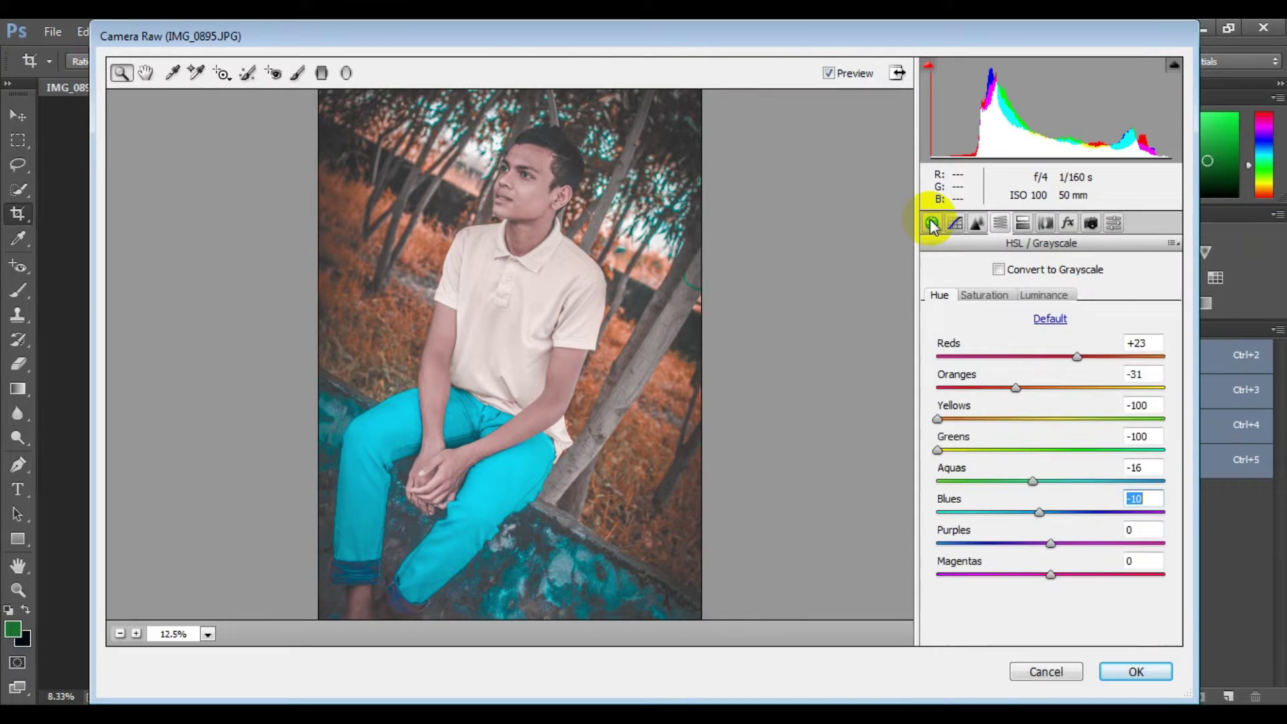
# - Set Detail luminance noise reduction to 100
pyautogui.click(932, 223)
pyautogui.click(1041, 312)
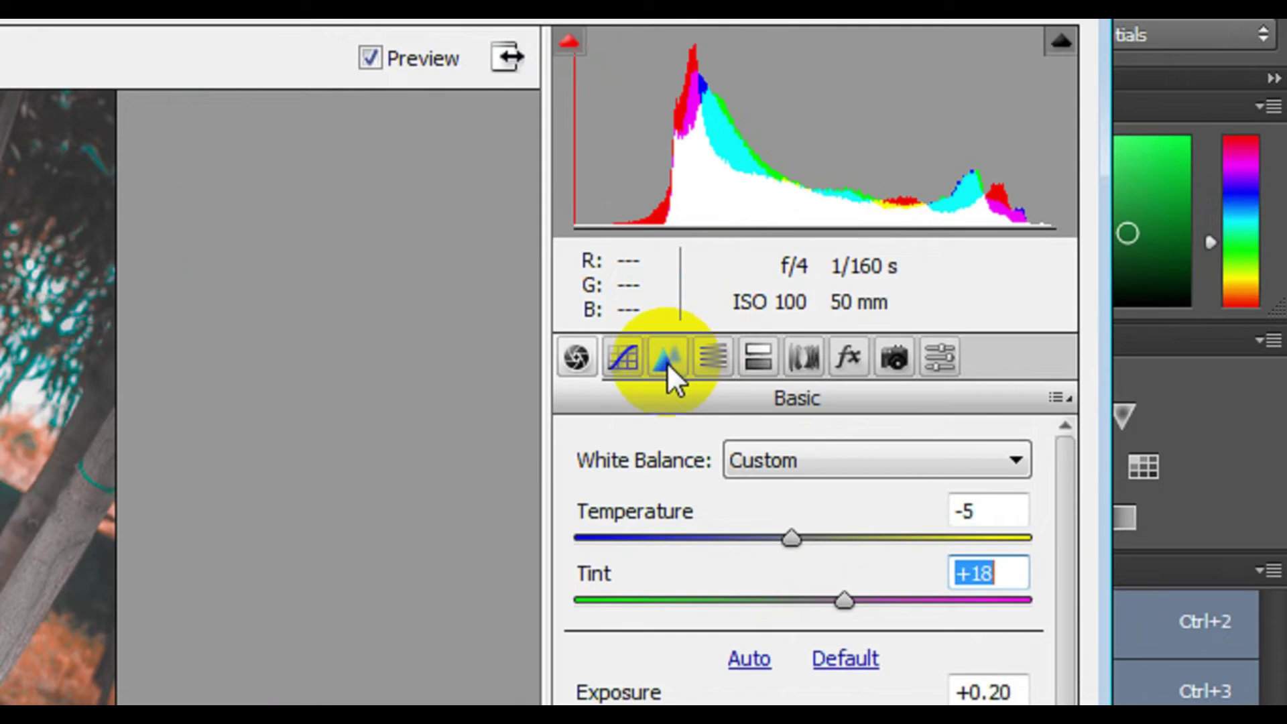
pyautogui.click(977, 223)
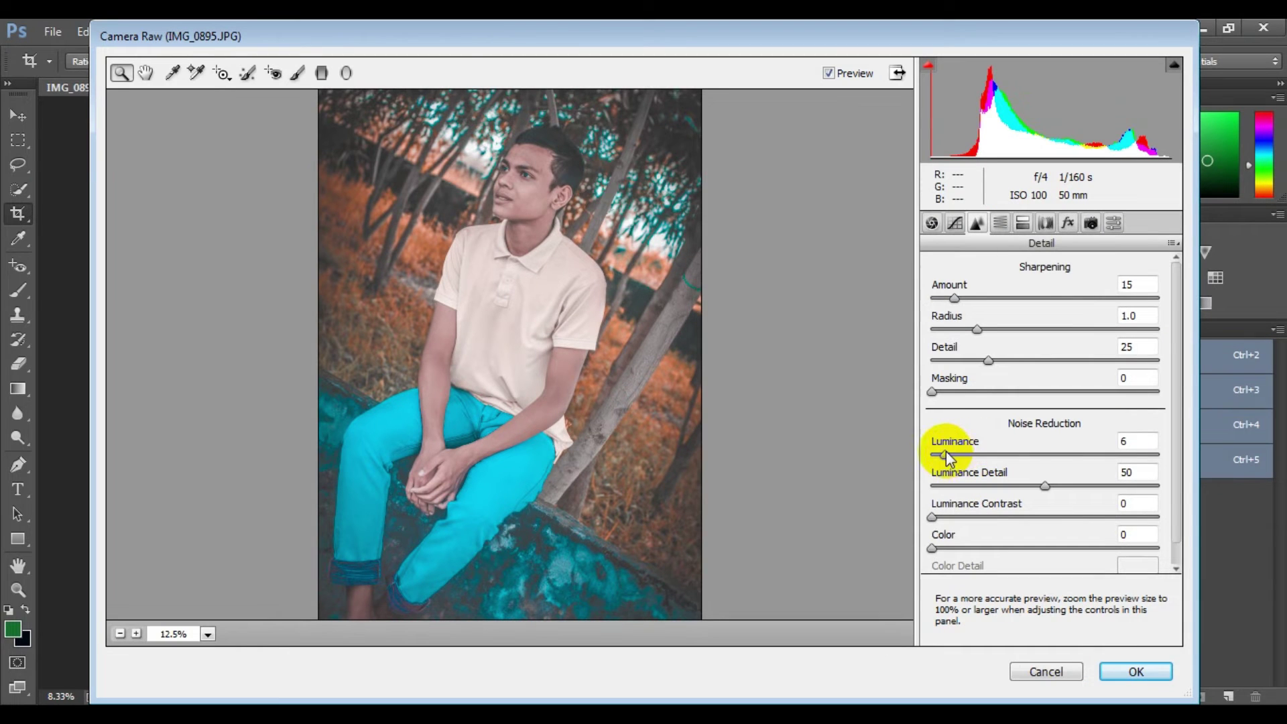
pyautogui.moveTo(945, 454); pyautogui.dragTo(1145, 465)
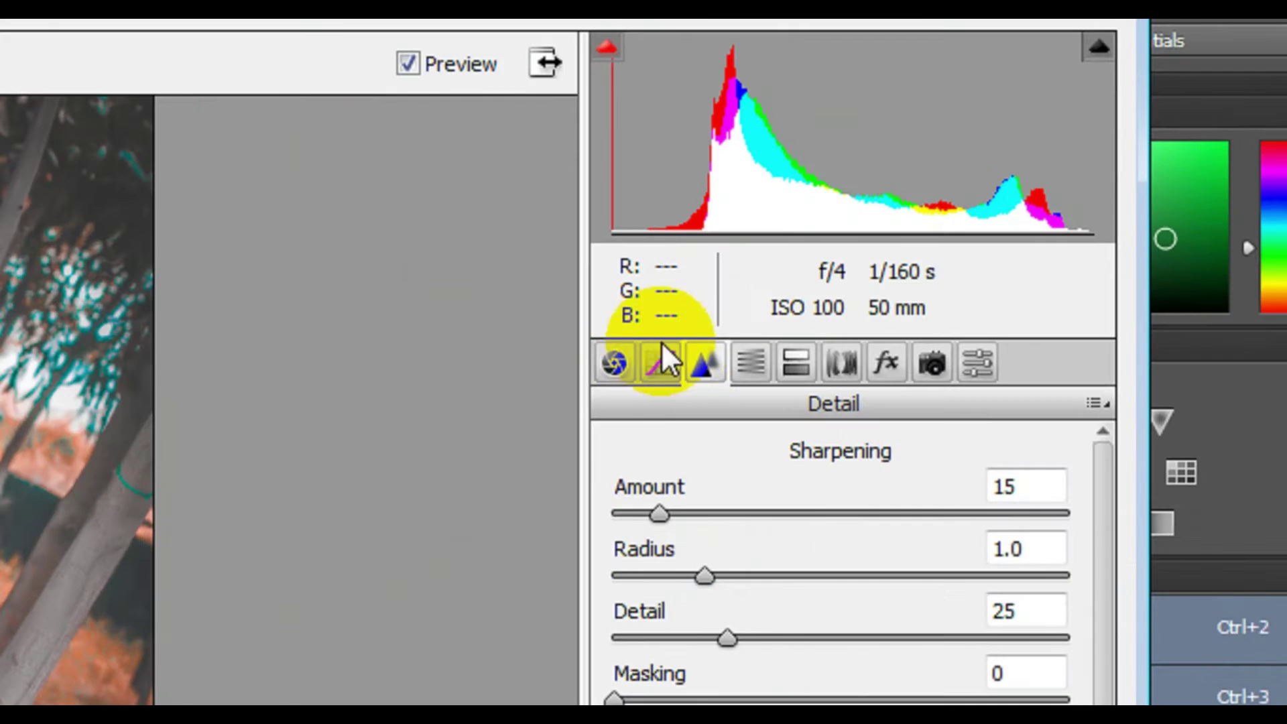
# - Set Tone Curve Highlights +17, Lights -5, Darks +20, Shadows -100, and apply the Camera Raw edits
pyautogui.click(956, 224)
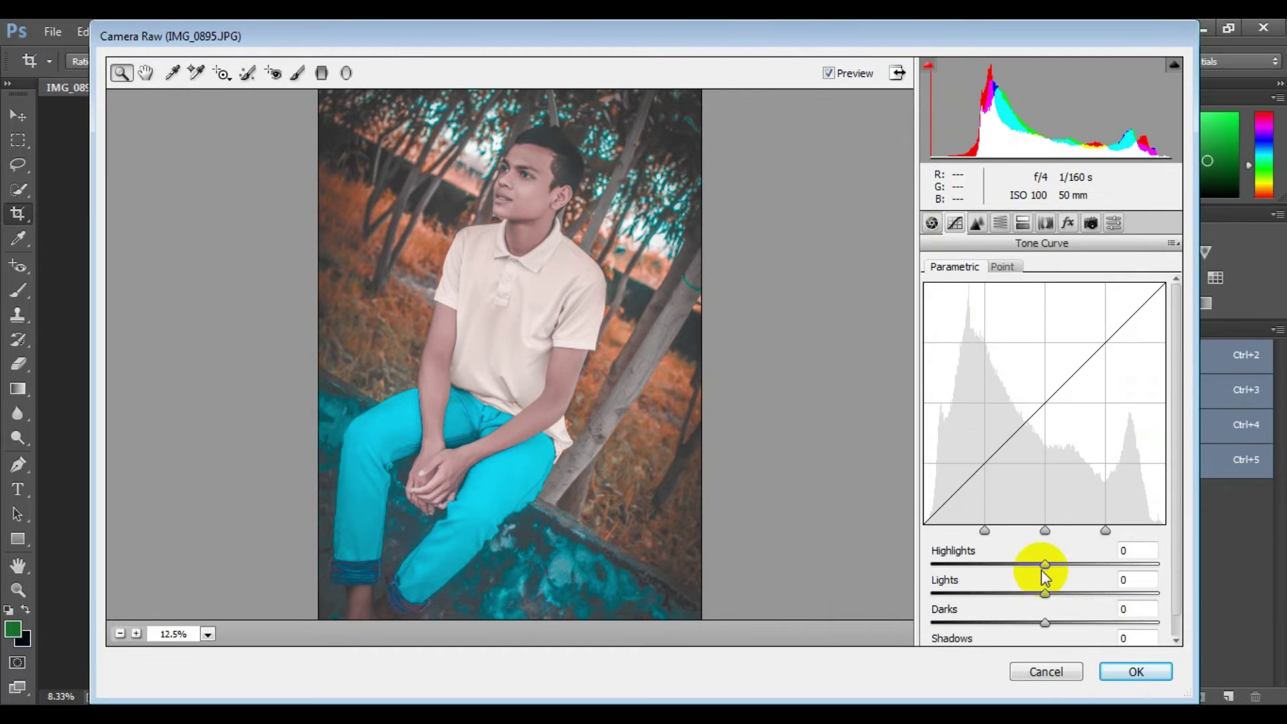
pyautogui.scroll(-1, 1044, 576)
pyautogui.moveTo(1045, 542)
pyautogui.mouseDown()
pyautogui.moveTo(1061, 540)
pyautogui.moveTo(1037, 569)
pyautogui.moveTo(1081, 601)
pyautogui.moveTo(958, 629)
pyautogui.mouseUp()
pyautogui.moveTo(1080, 600); pyautogui.dragTo(1078, 601)
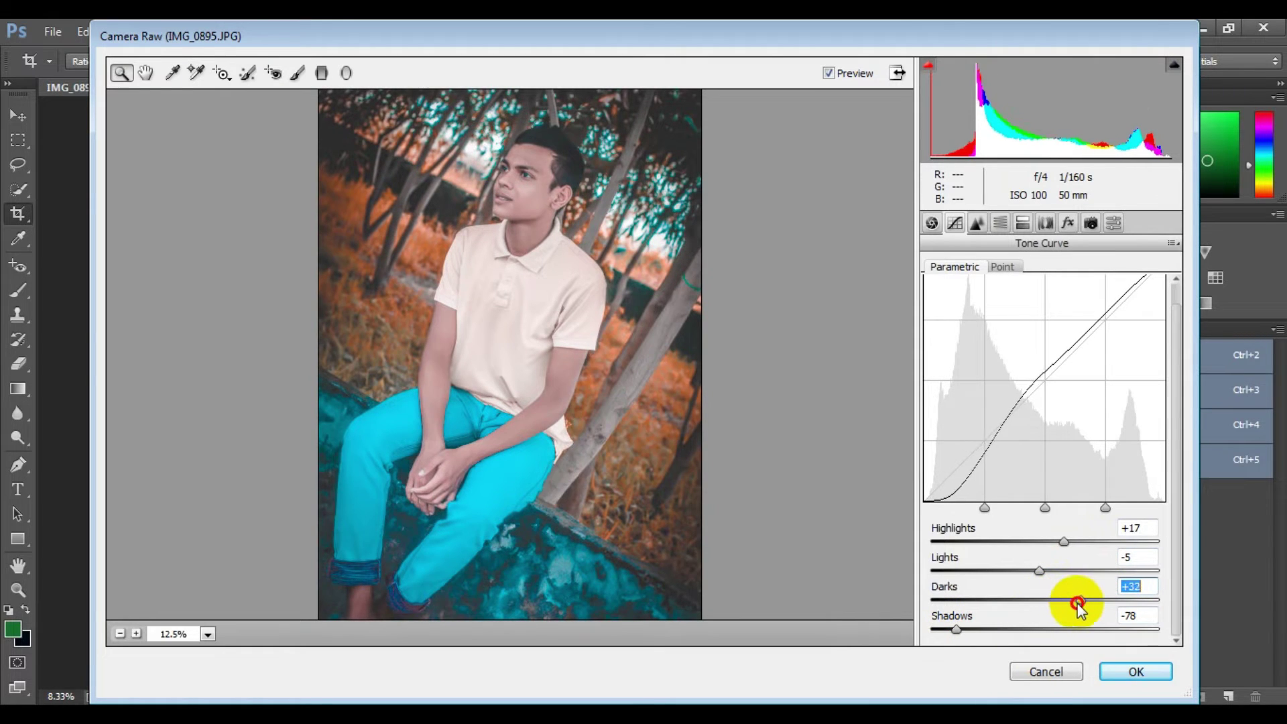
pyautogui.moveTo(957, 629); pyautogui.dragTo(932, 629)
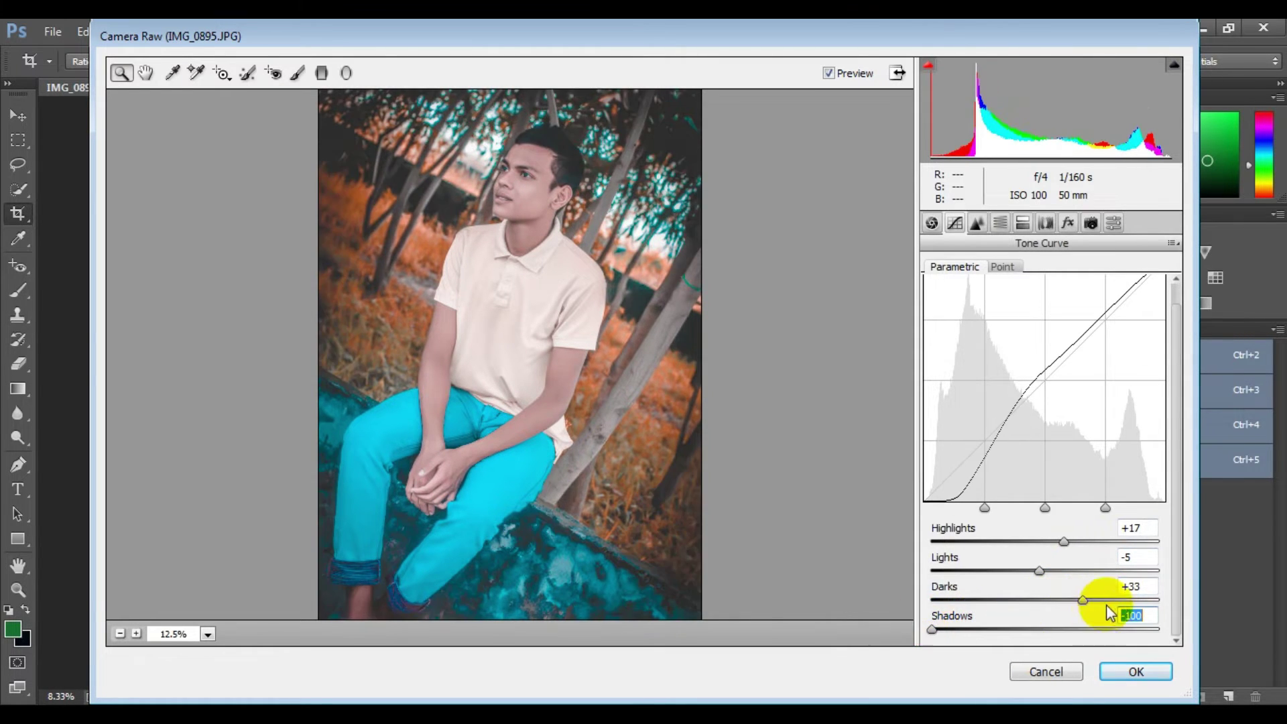
pyautogui.moveTo(1082, 599)
pyautogui.mouseDown()
pyautogui.moveTo(1093, 600)
pyautogui.moveTo(1068, 601)
pyautogui.mouseUp()
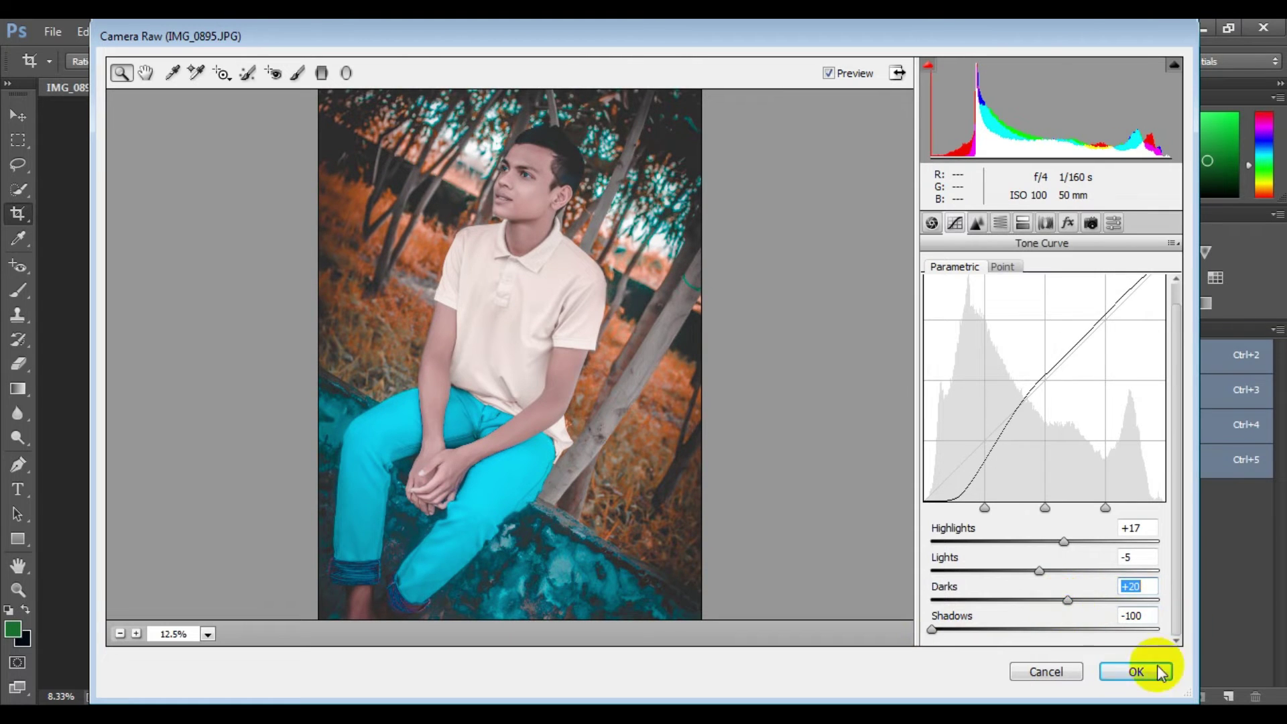
pyautogui.click(1121, 671)
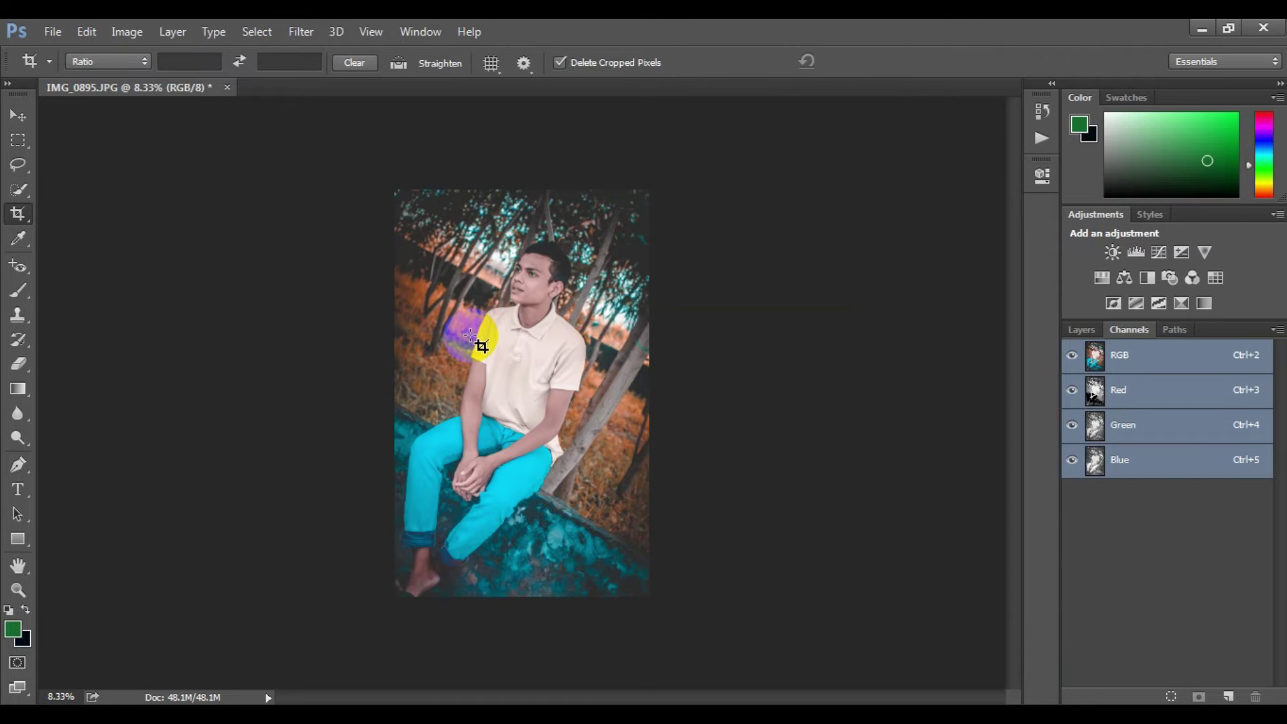
# - Darken the subject's pupils with the Red Eye Tool (50% size and darken), then zoom out to the full photo
pyautogui.moveTo(463, 283)
pyautogui.mouseDown()
pyautogui.moveTo(449, 290)
pyautogui.moveTo(485, 640)
pyautogui.mouseUp()
pyautogui.hotkey('ctrl', '+')
pyautogui.hotkey('ctrl', '+')
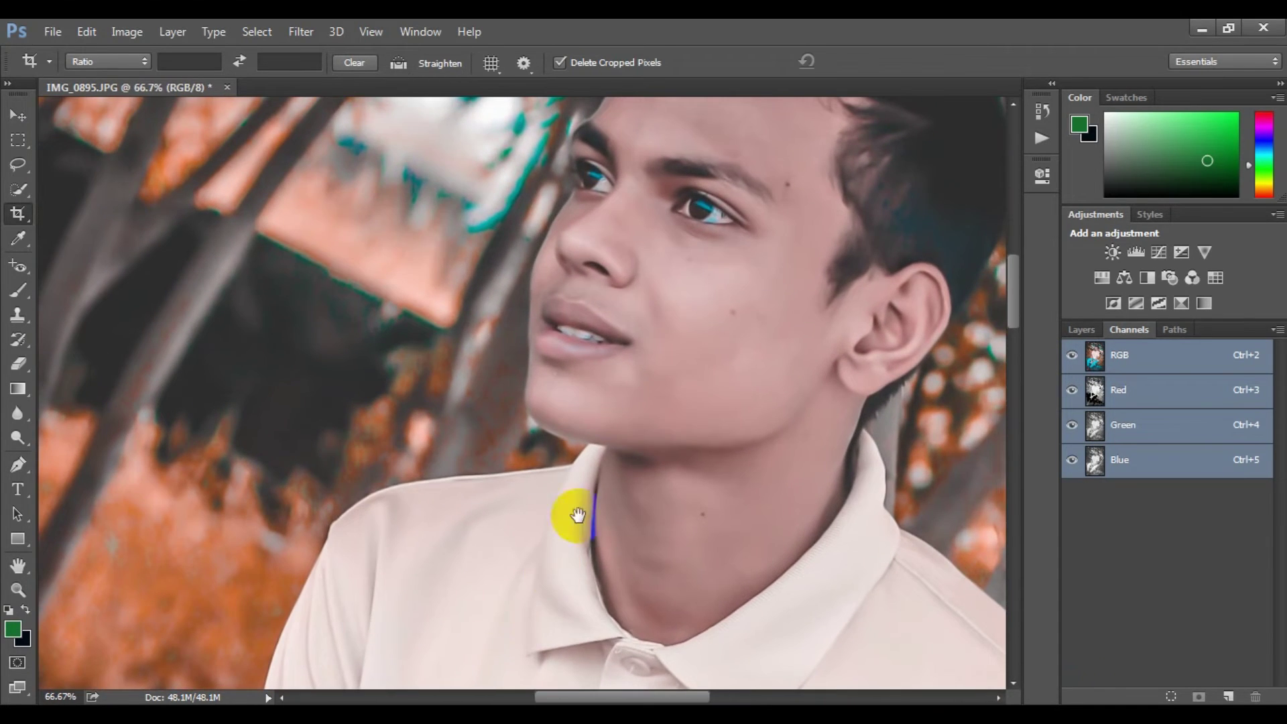
pyautogui.moveTo(757, 247); pyautogui.dragTo(734, 374)
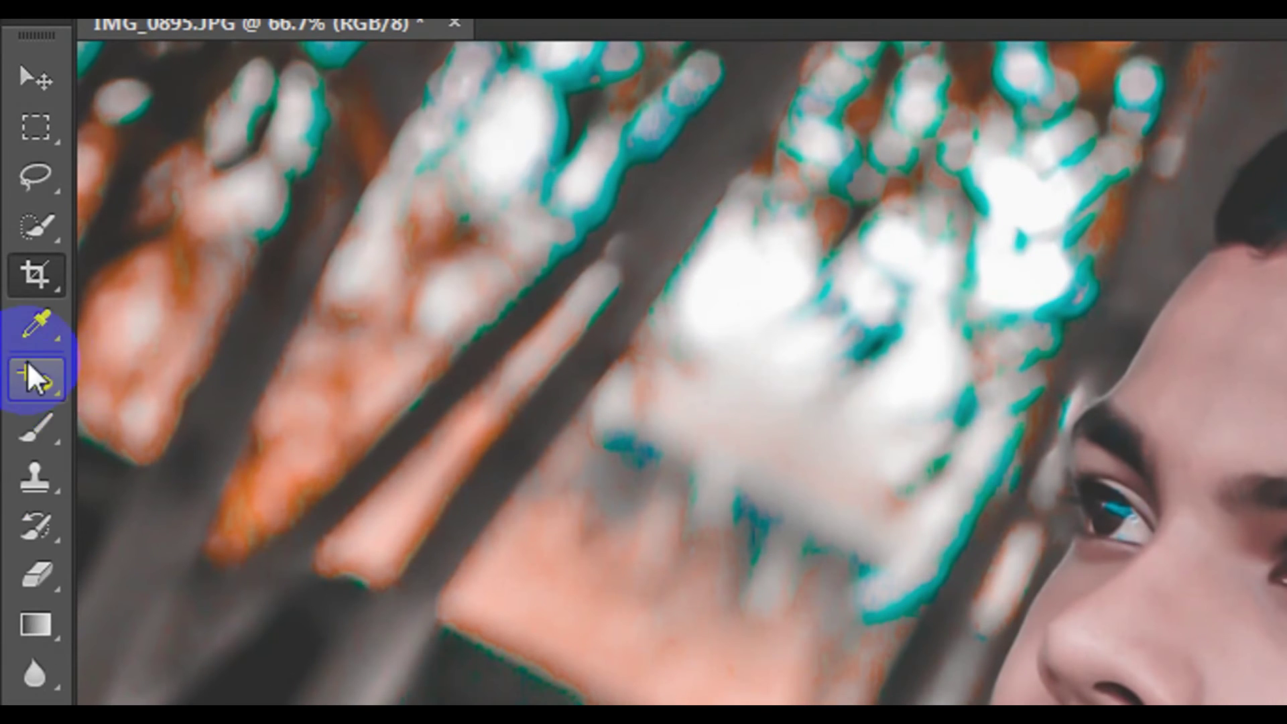
pyautogui.click(20, 265)
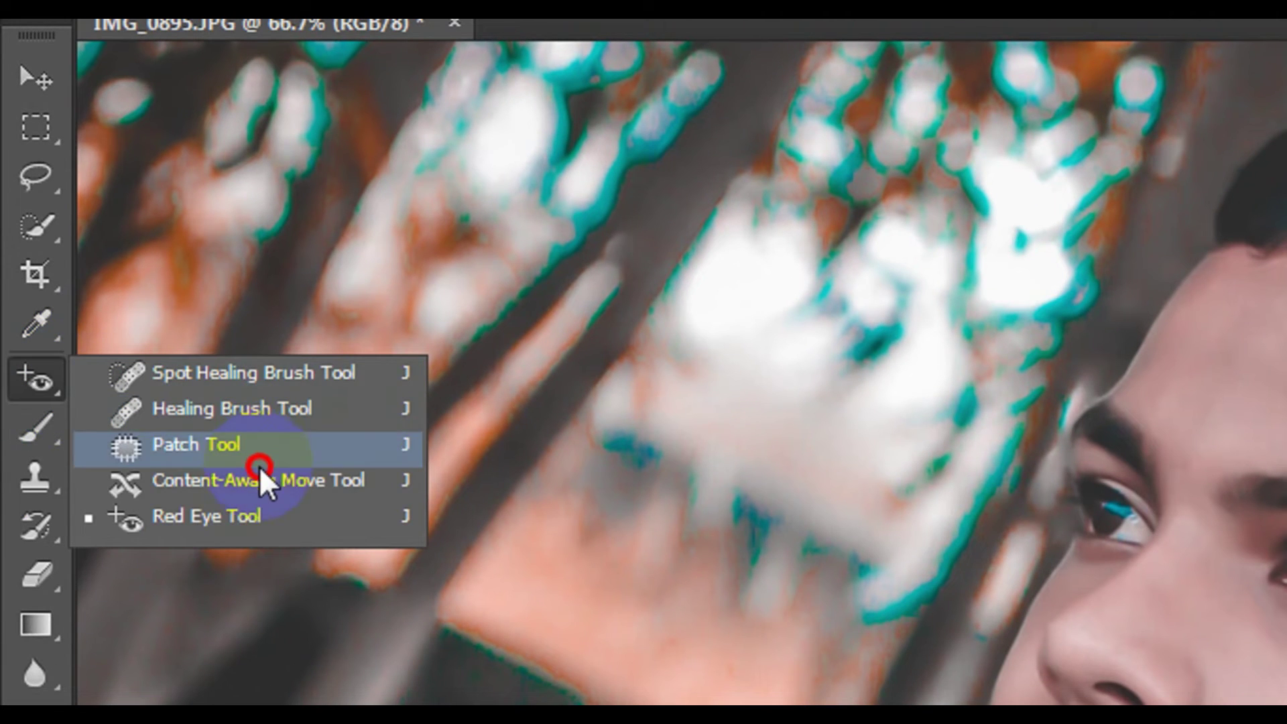
pyautogui.click(205, 524)
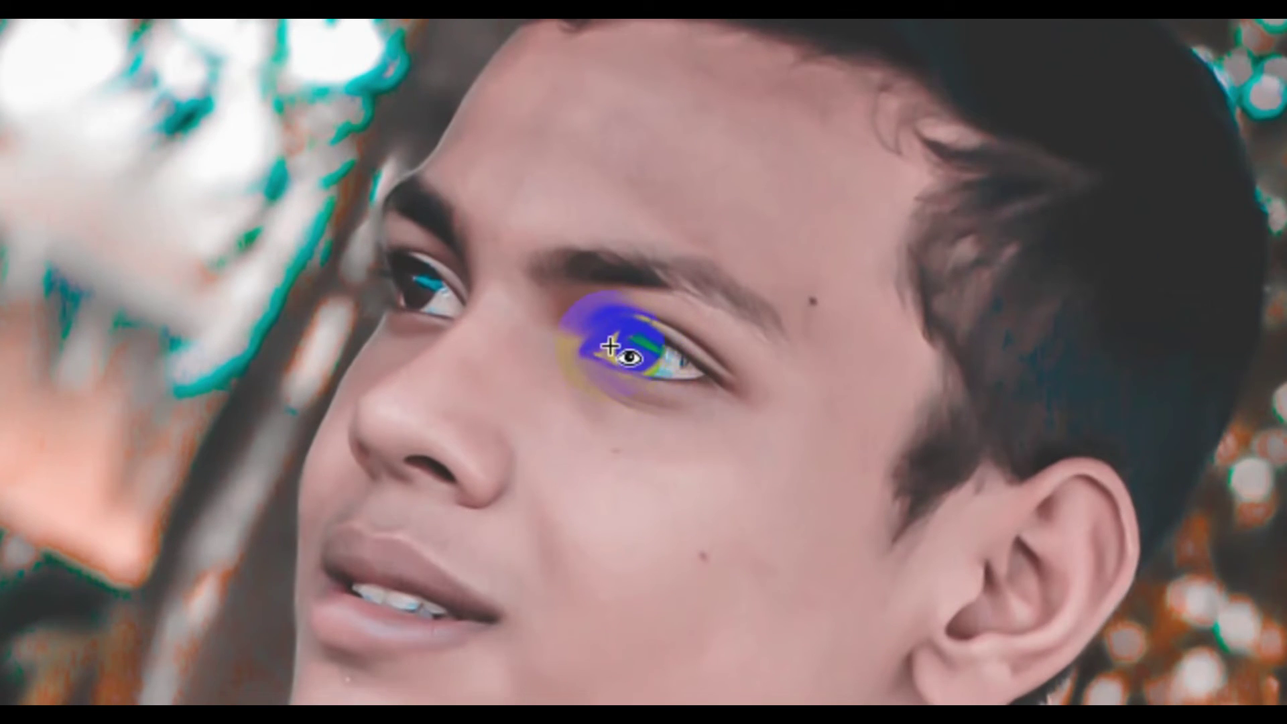
pyautogui.click(653, 352)
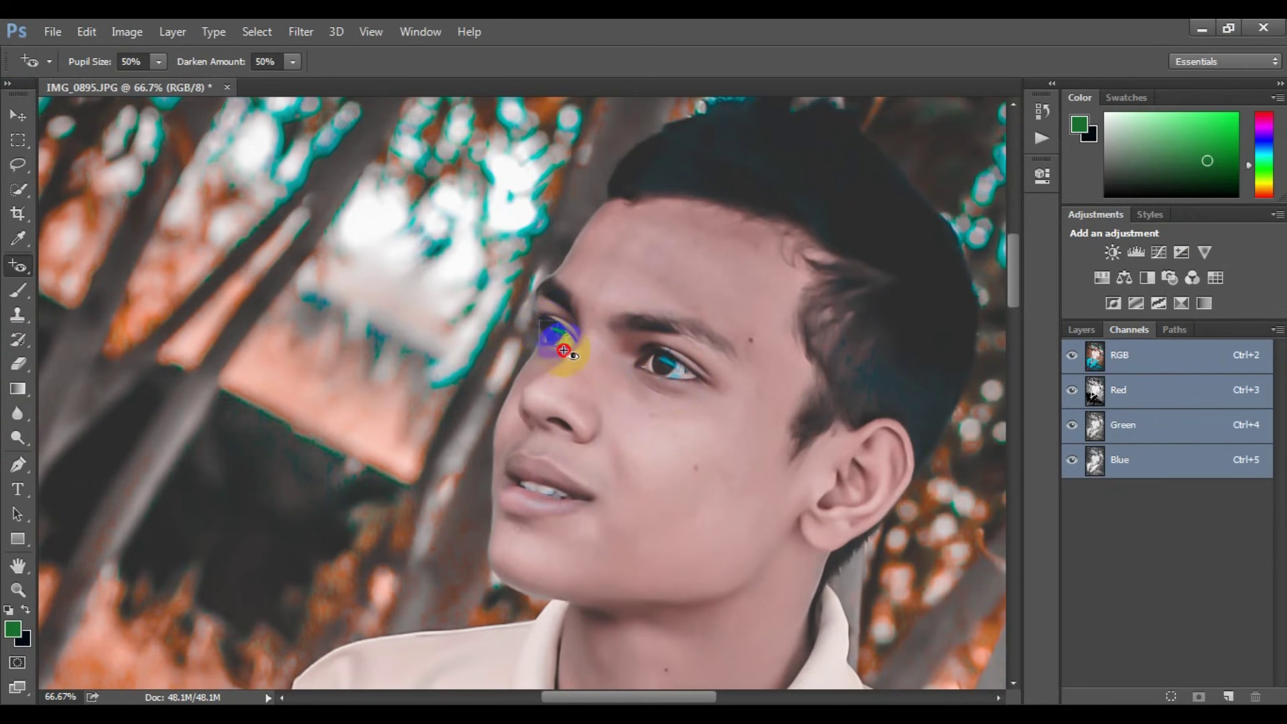
pyautogui.hotkey('ctrl', '-')
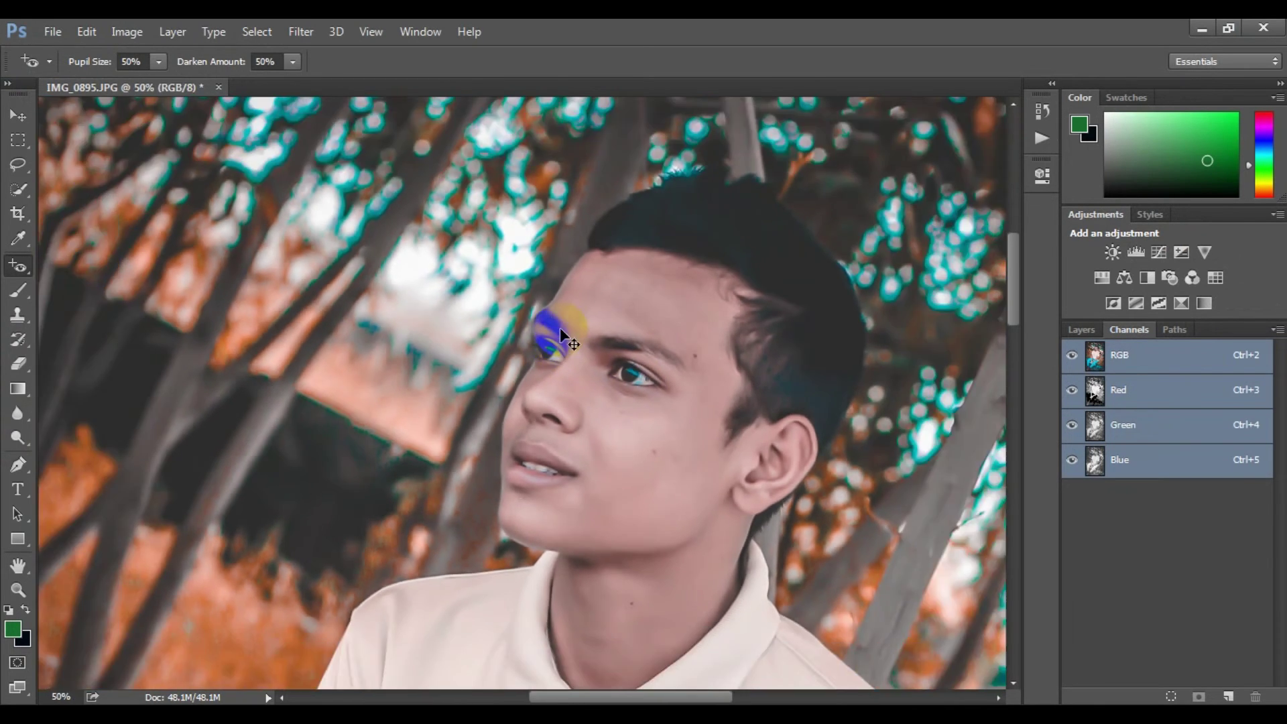
pyautogui.hotkey('ctrl', '-')
pyautogui.hotkey('ctrl', '-')
pyautogui.hotkey('ctrl', '-')
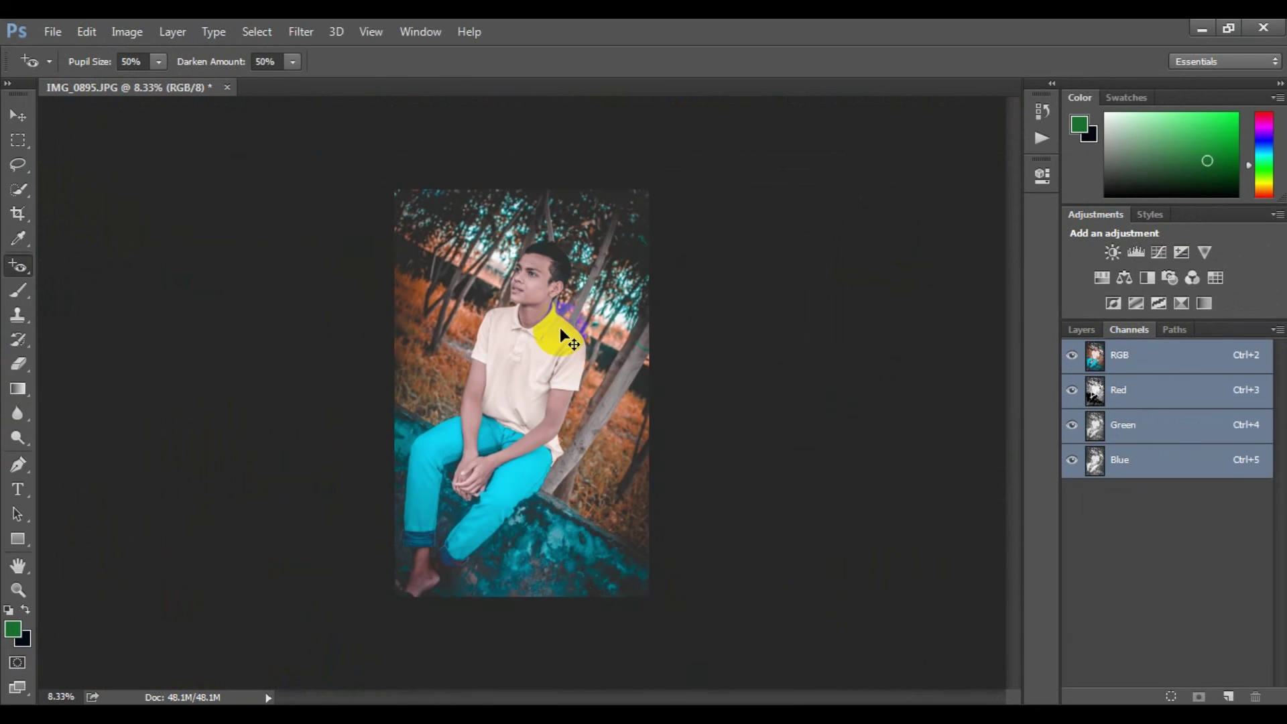